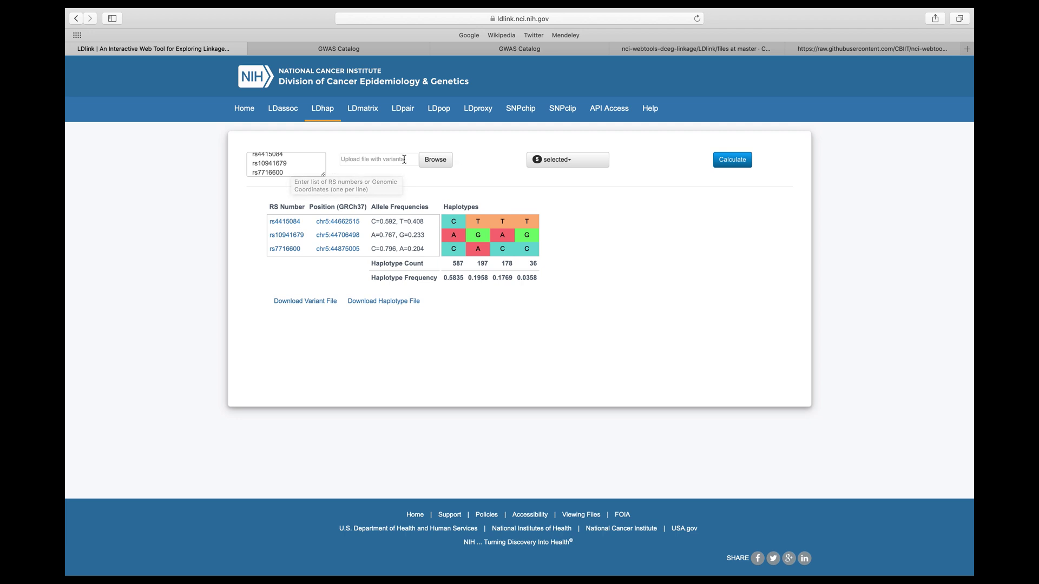
Check the LDhap variant list and the selected European populations, and calculate the haplotypes for rs4415084, rs10941679 and rs7716600
left_click(292, 170)
left_click_drag(292, 170, 251, 144)
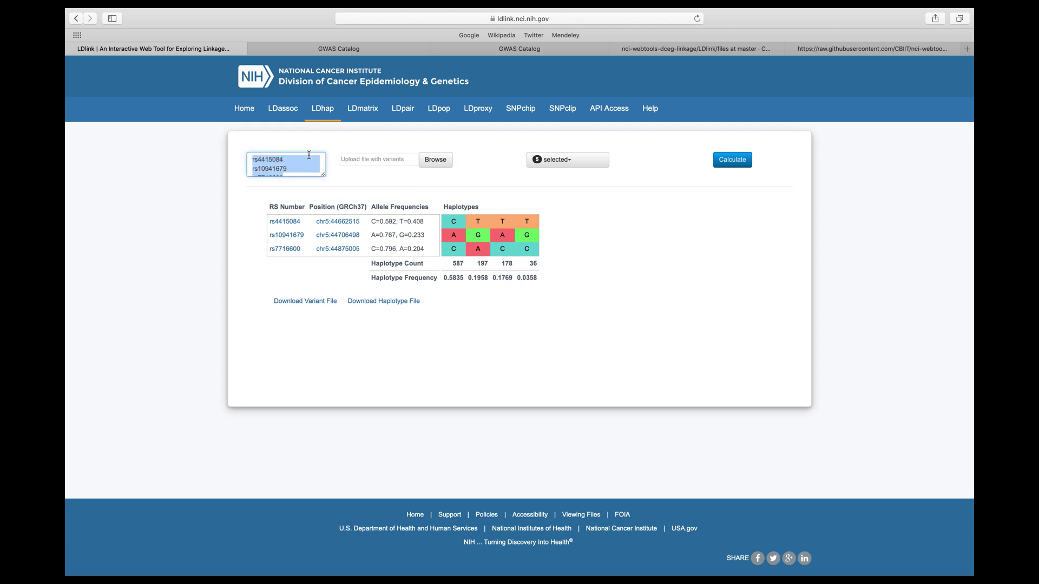
left_click(566, 159)
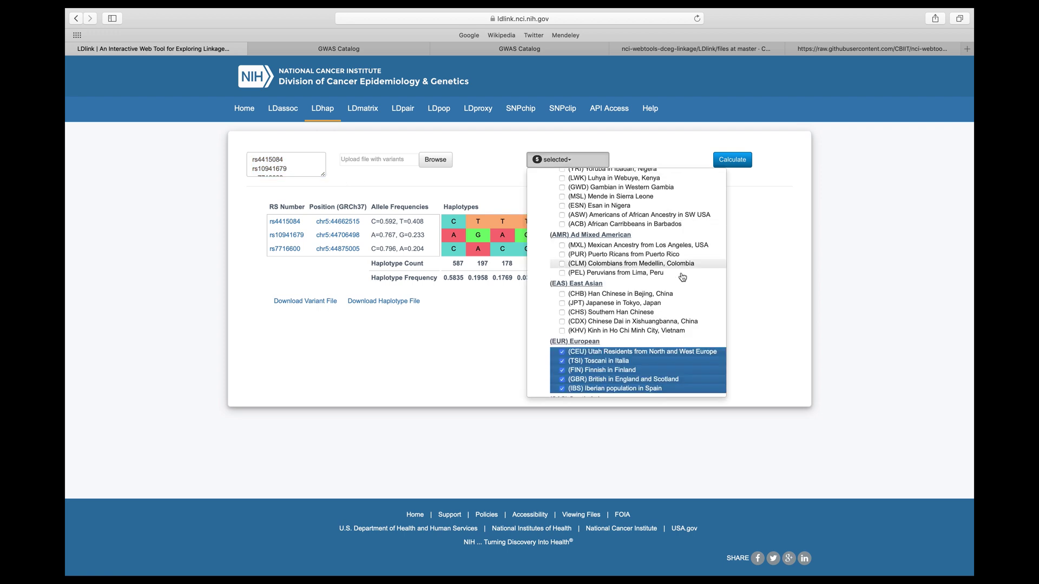
scroll(663, 309, "down", 2)
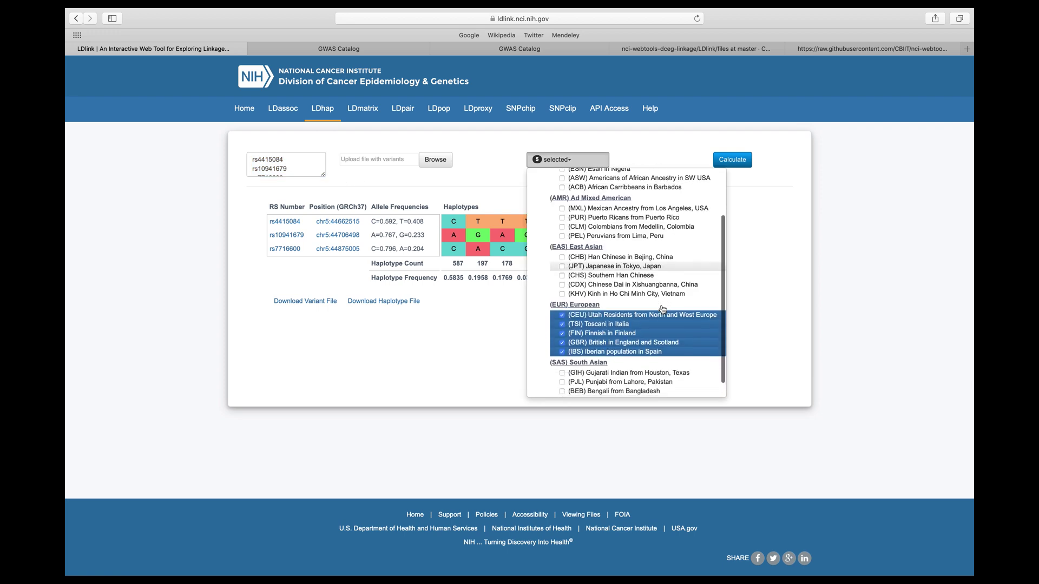
left_click(777, 253)
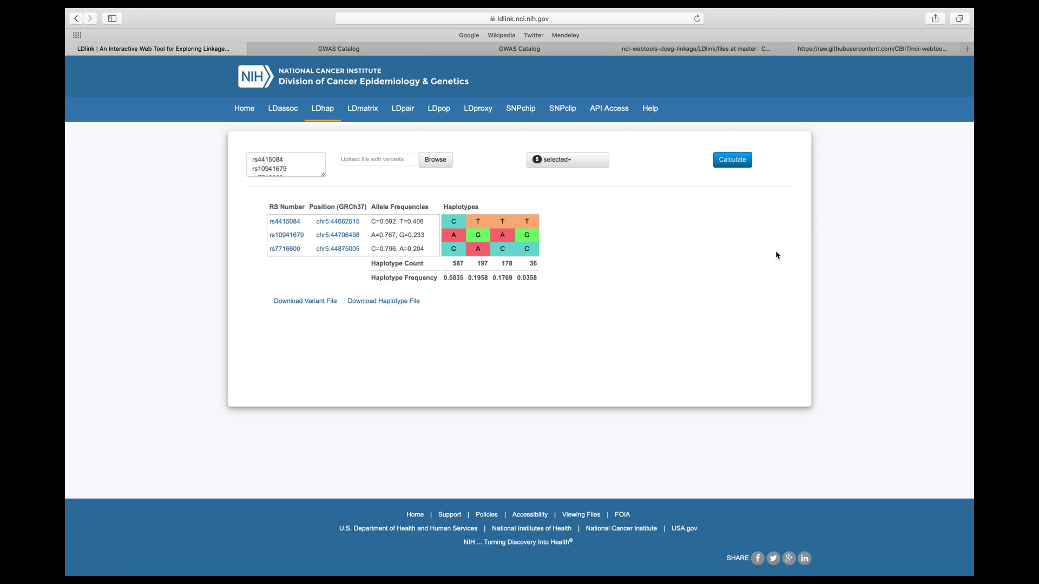
left_click(738, 163)
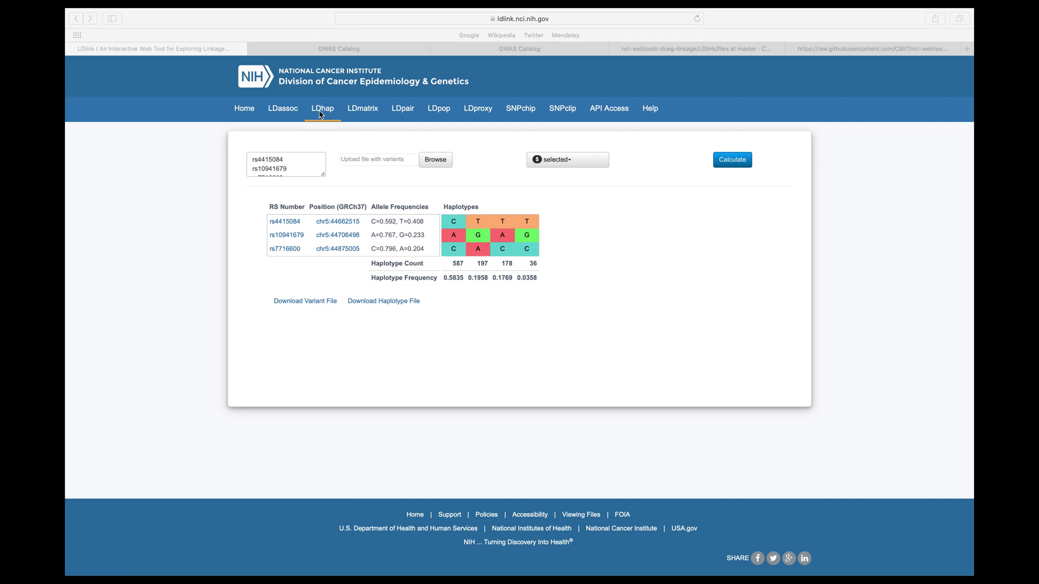
Open LDpair and compare the correlated alleles of rs4415084 and rs10941679 with their risk alleles in the GWAS Catalog
left_click(403, 111)
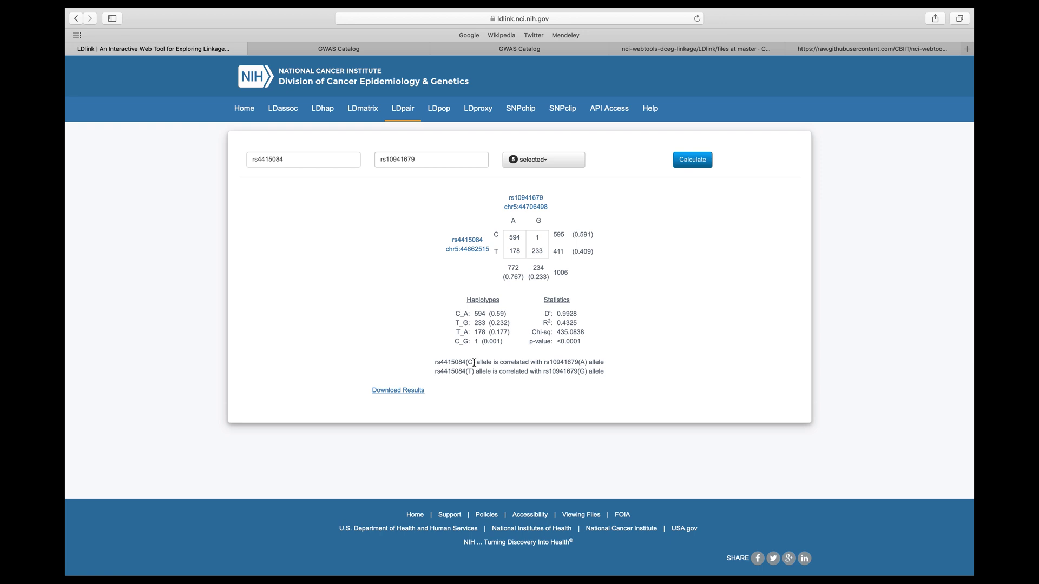
left_click(558, 50)
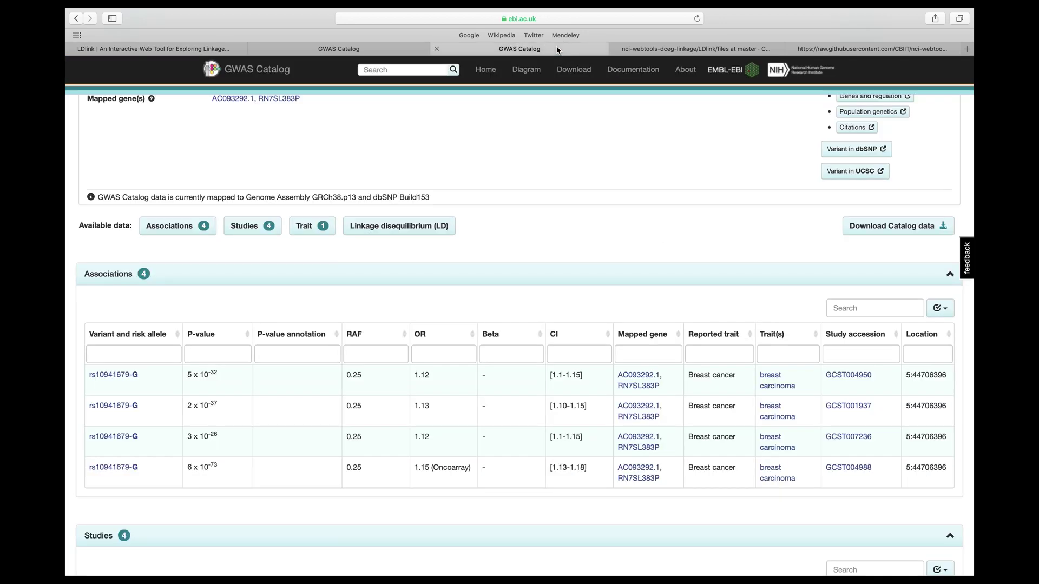
left_click(394, 49)
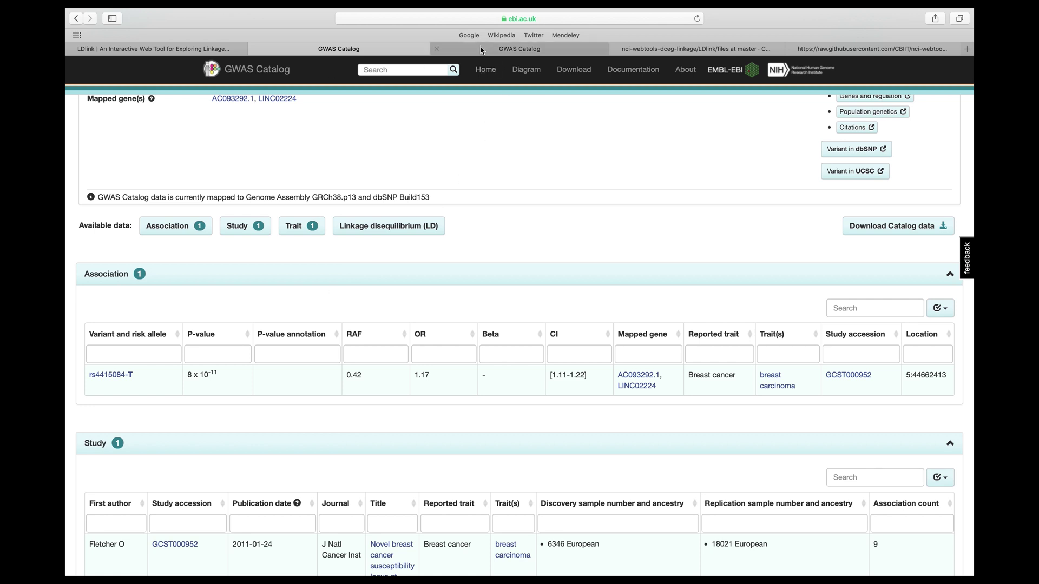
left_click(194, 48)
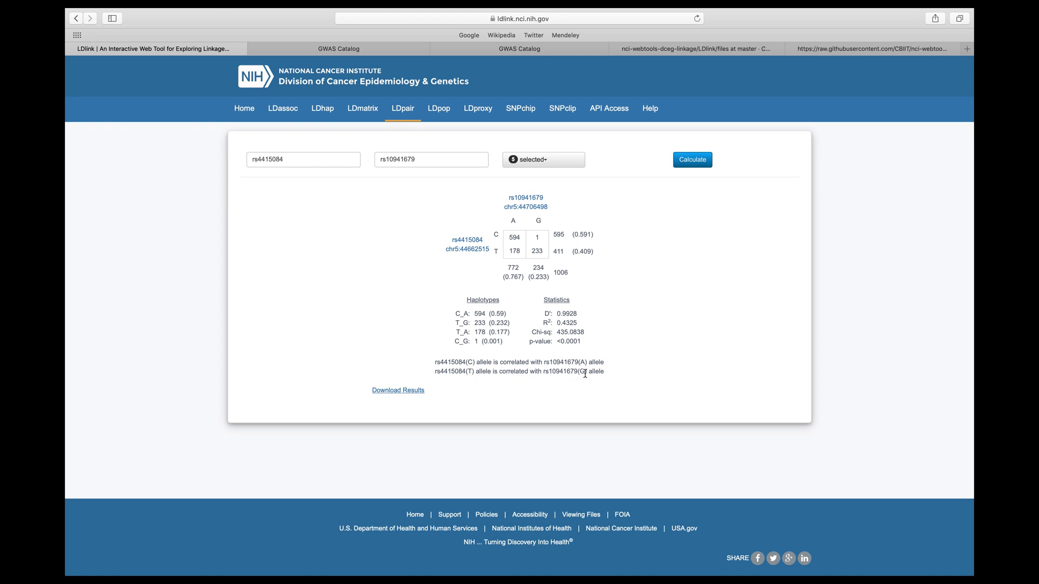
left_click(539, 50)
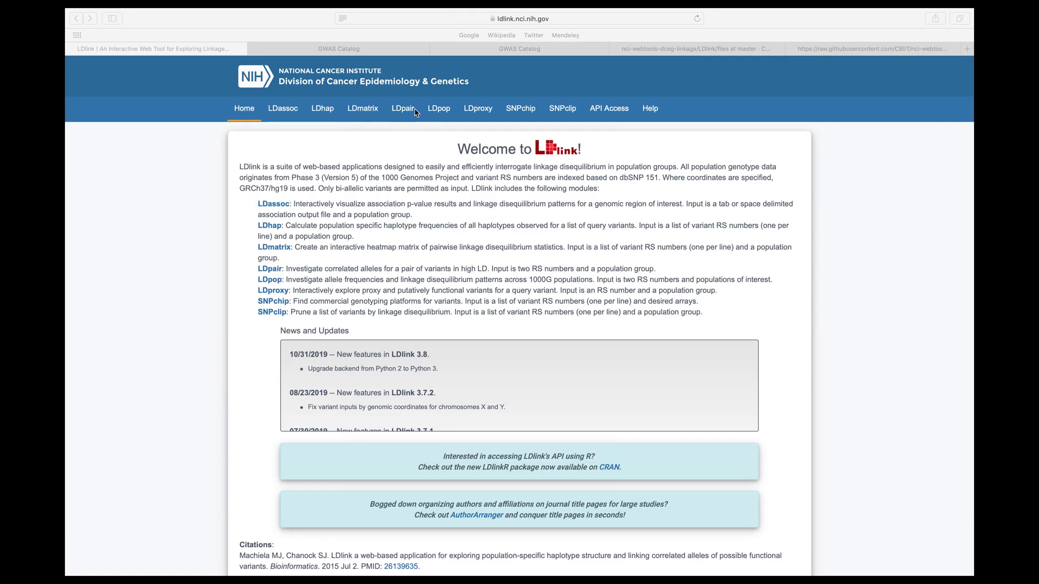
Use LDpop to calculate R² linkage disequilibrium between rs4415084 and rs10941679 across the selected European populations
left_click(439, 113)
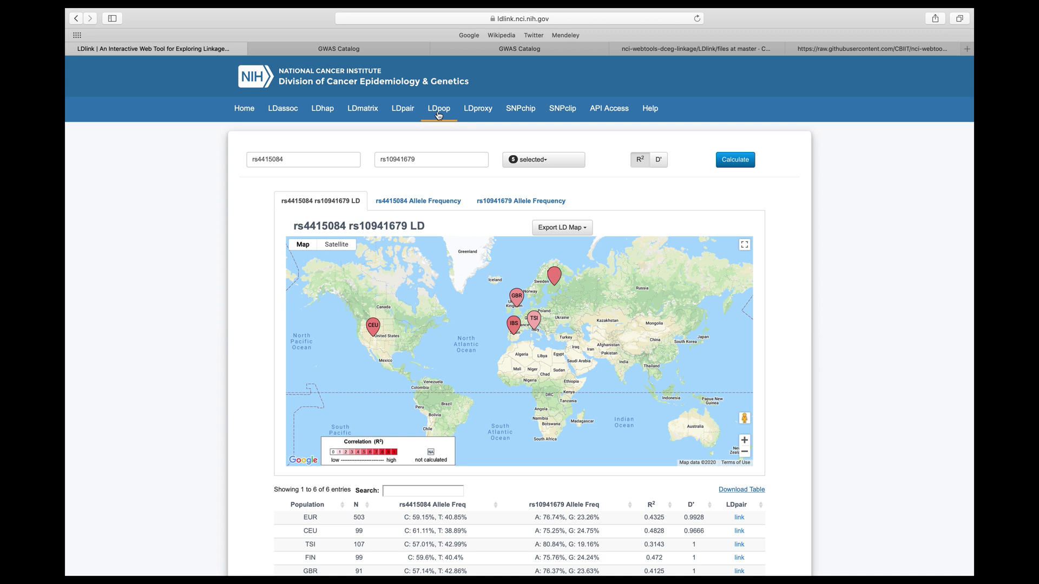
left_click(291, 159)
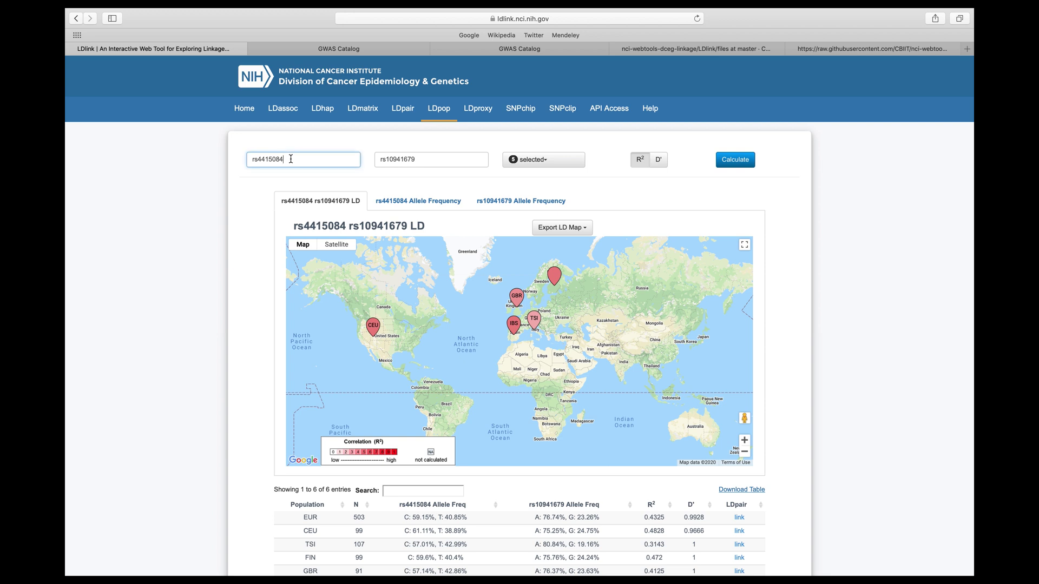
left_click(555, 161)
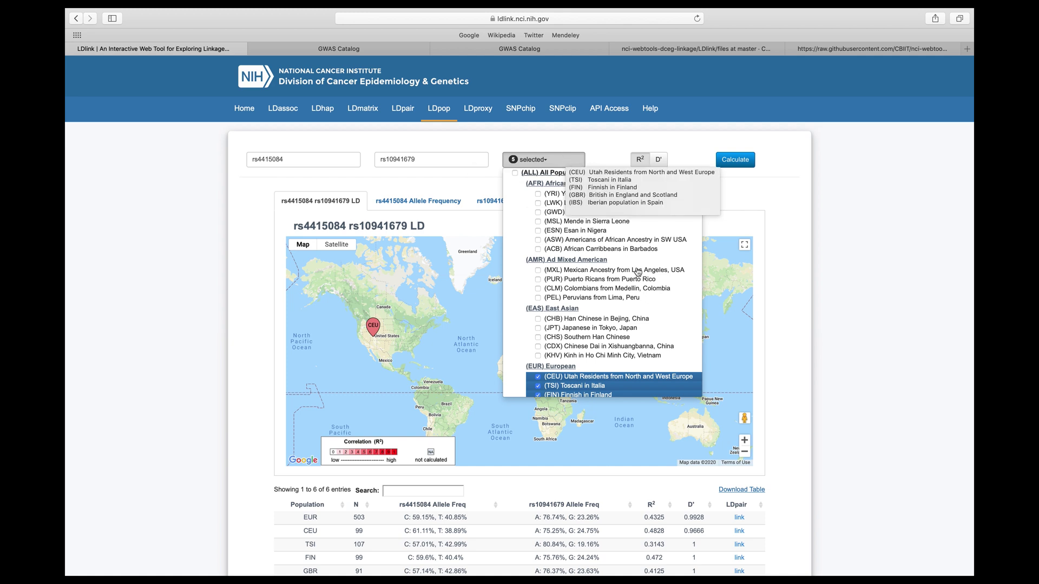
scroll(642, 292, "down", 3)
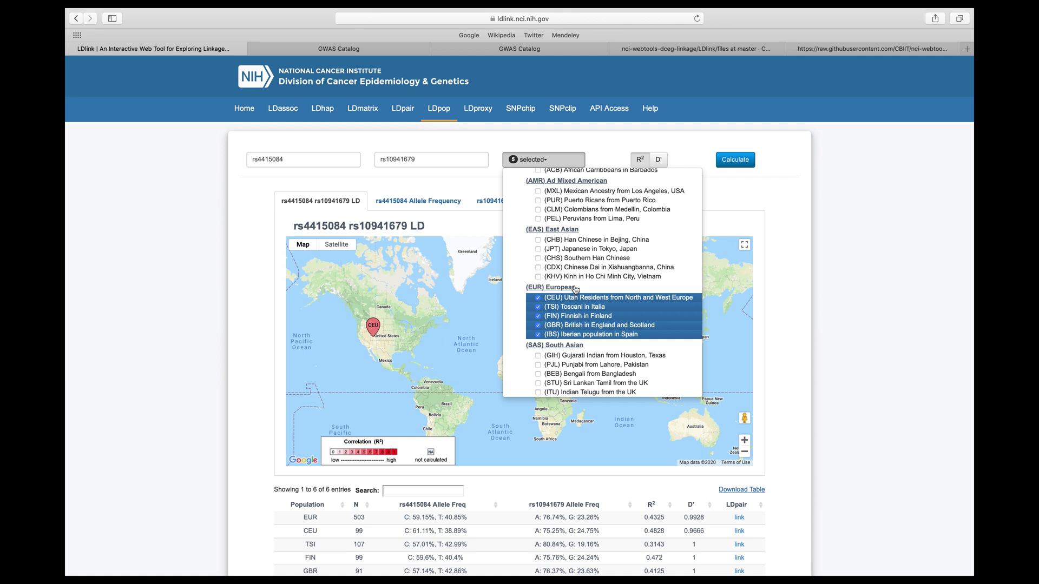
left_click(783, 197)
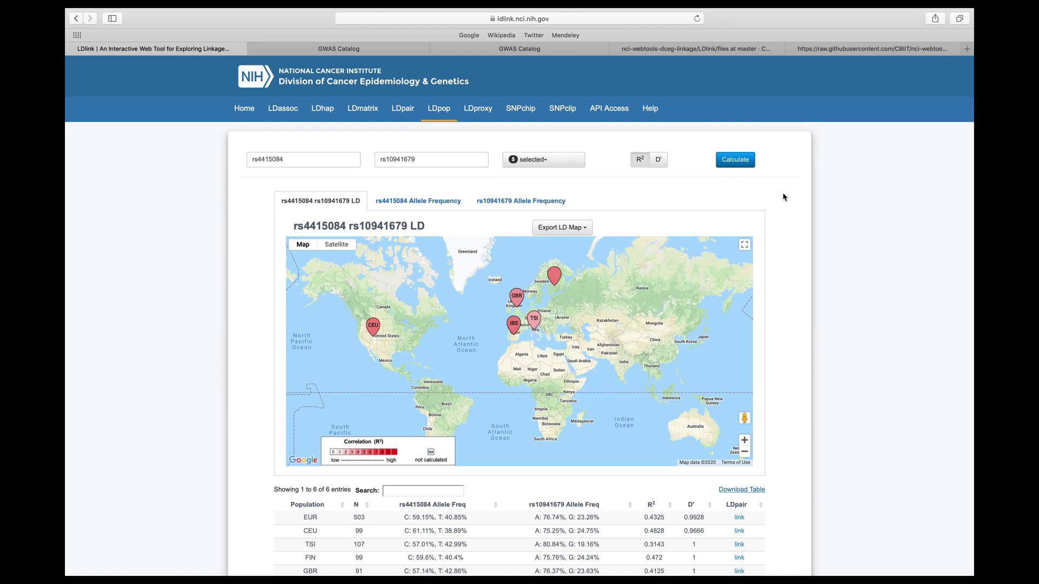
left_click(751, 163)
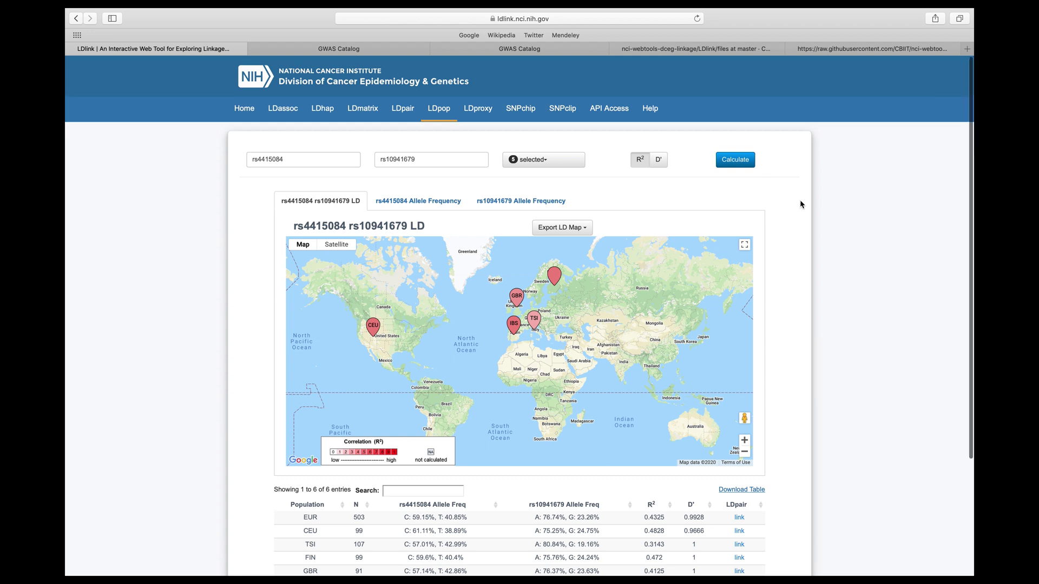
scroll(801, 201, "down", 2)
scroll(801, 204, "down", 1)
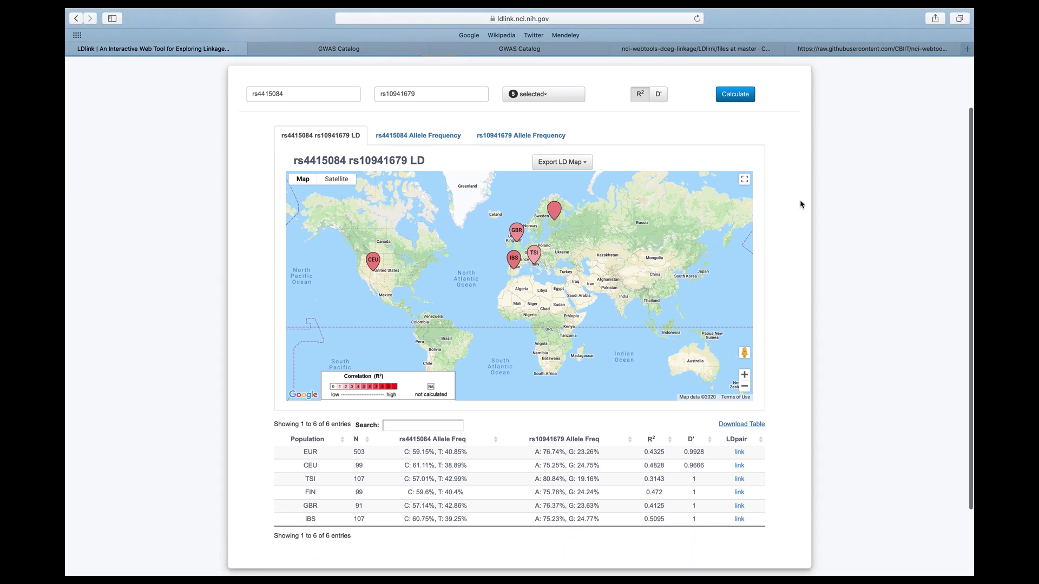
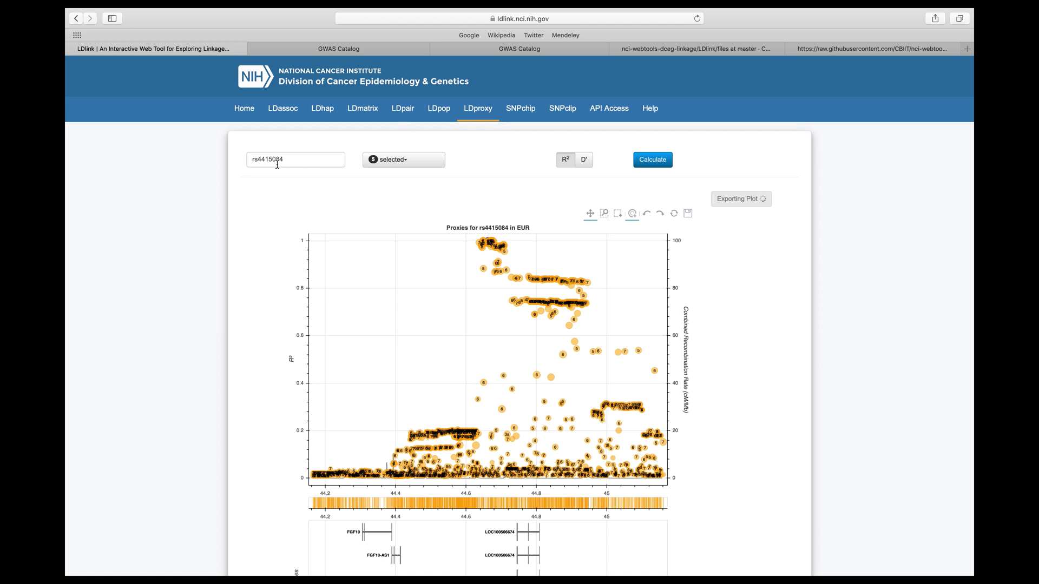
Examine the LDproxy query for rs4415084, its population selection, and the proxy plot down to the Proxy Variants table
left_click(296, 157)
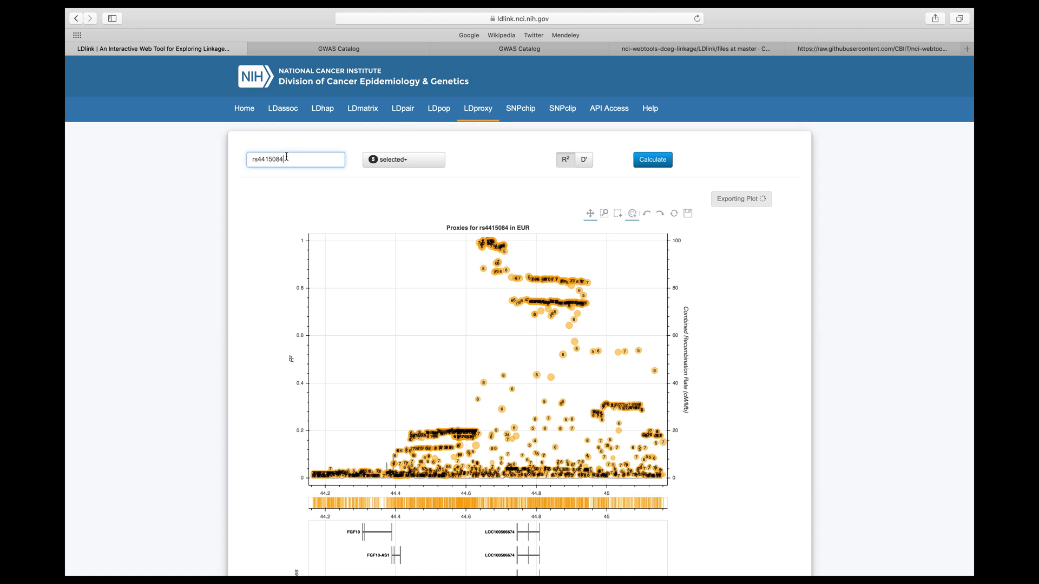
left_click(406, 167)
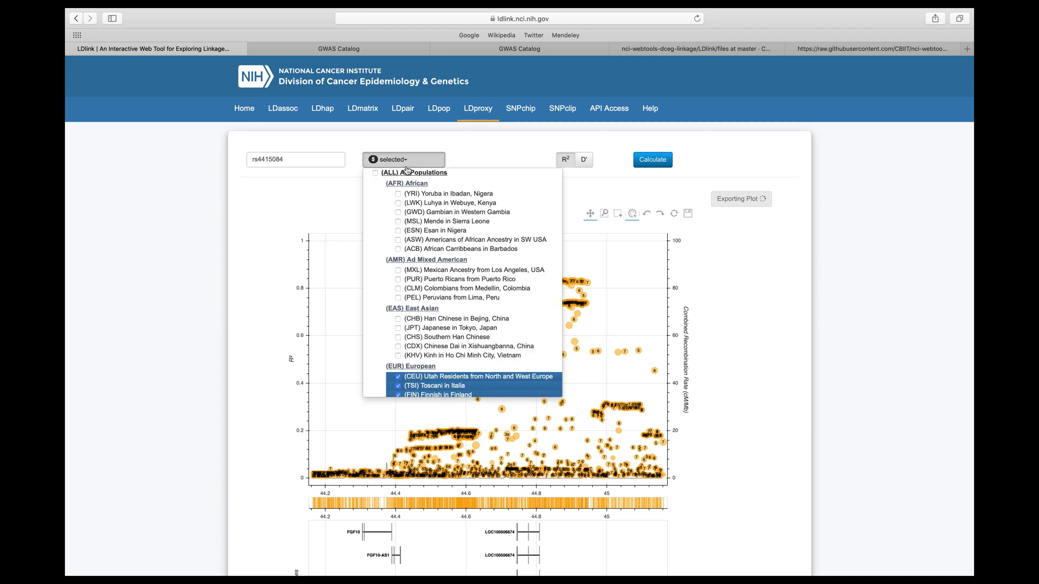
left_click(471, 140)
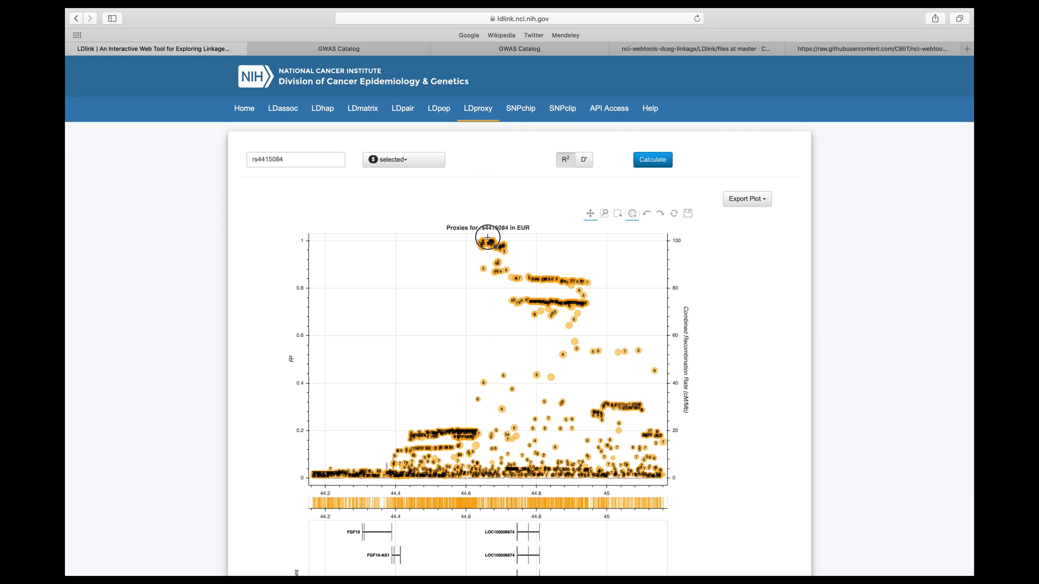
mouse_move(489, 240)
scroll(745, 285, "down", 10)
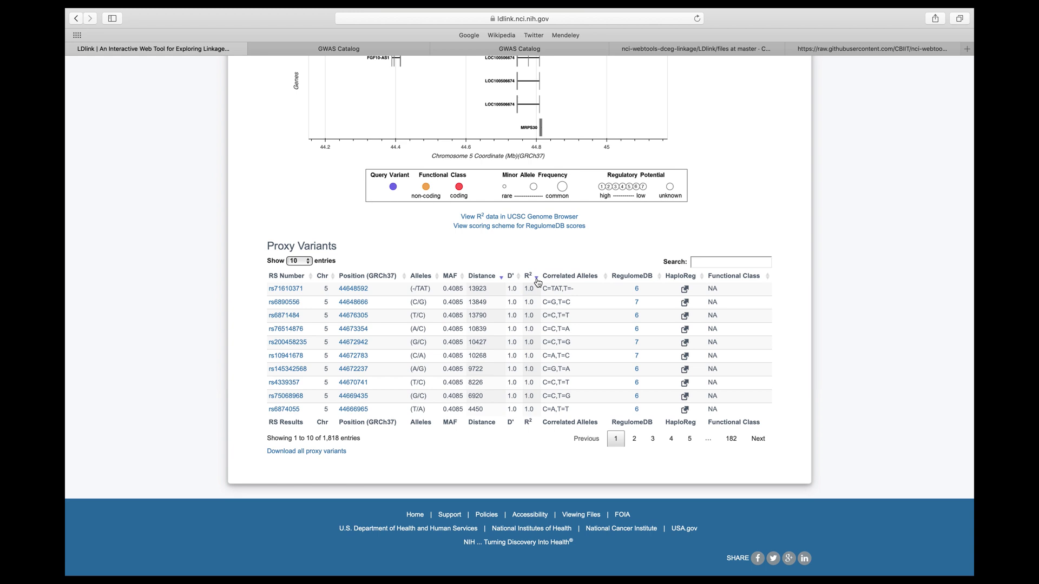
Show 50 entries per page in the Proxy Variants table and search it for rs4321755
left_click(306, 262)
left_click(306, 281)
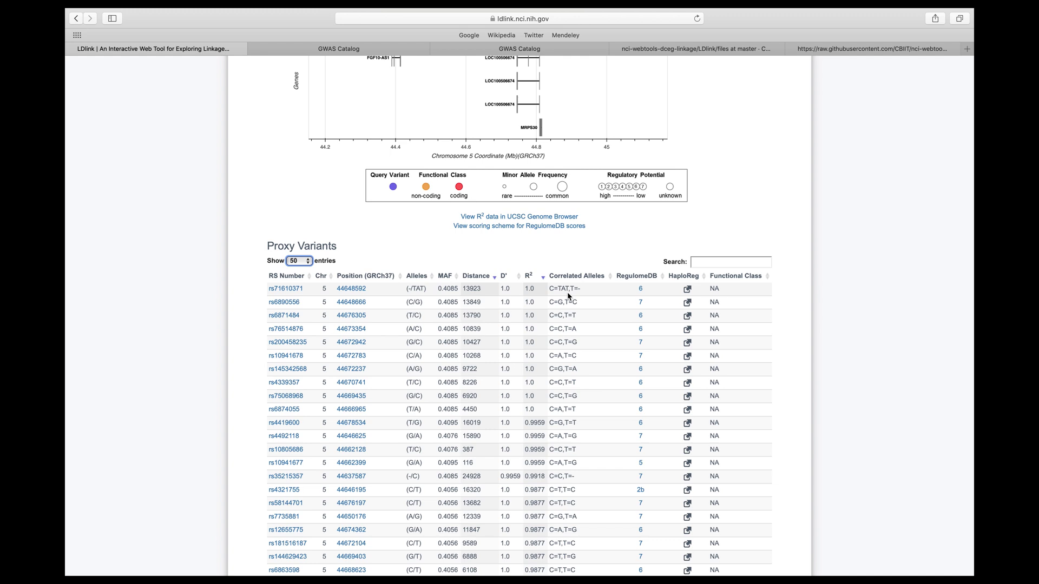
left_click(702, 261)
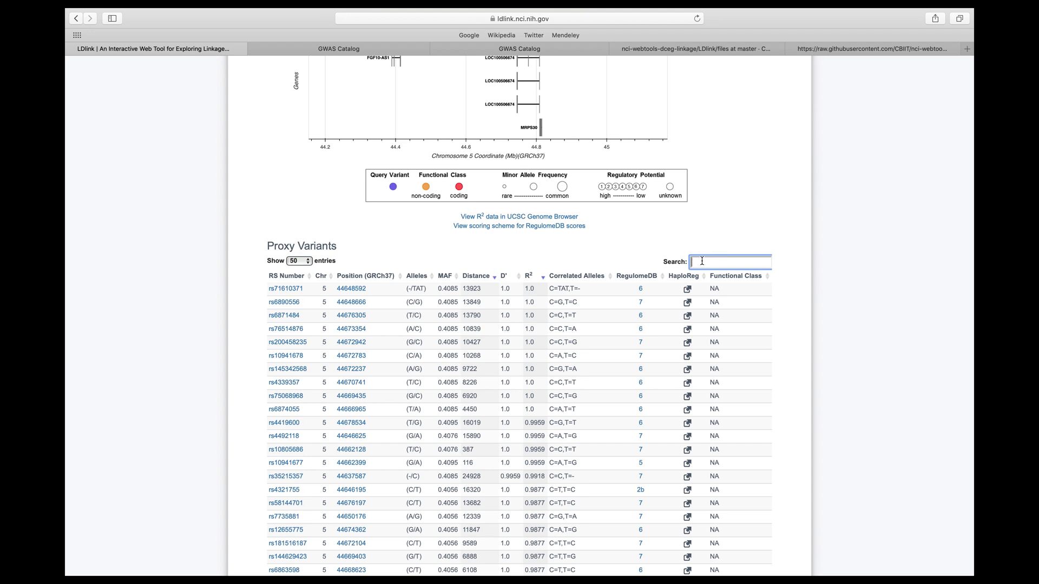
type("rs4321")
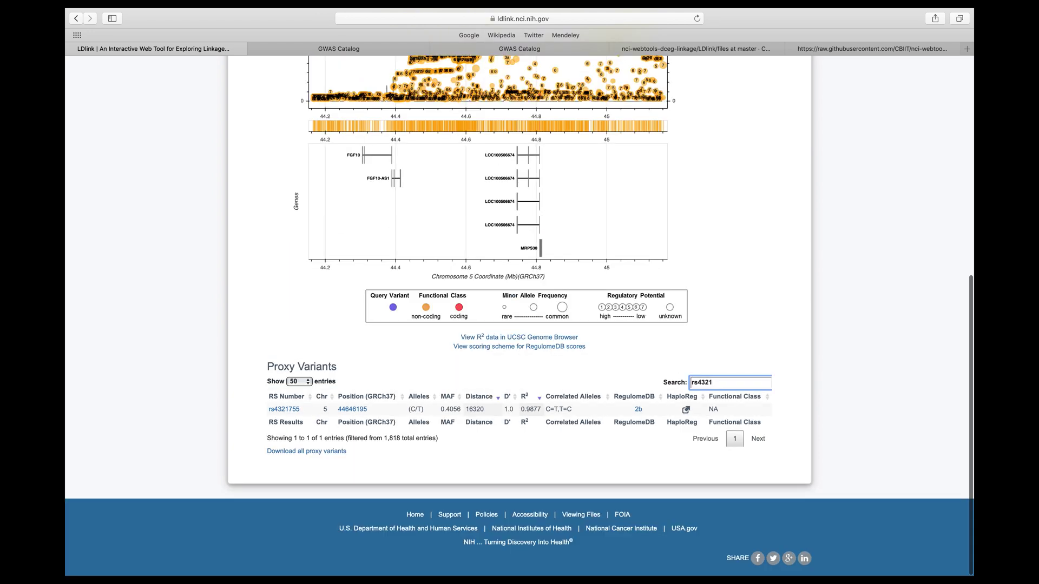
type("755")
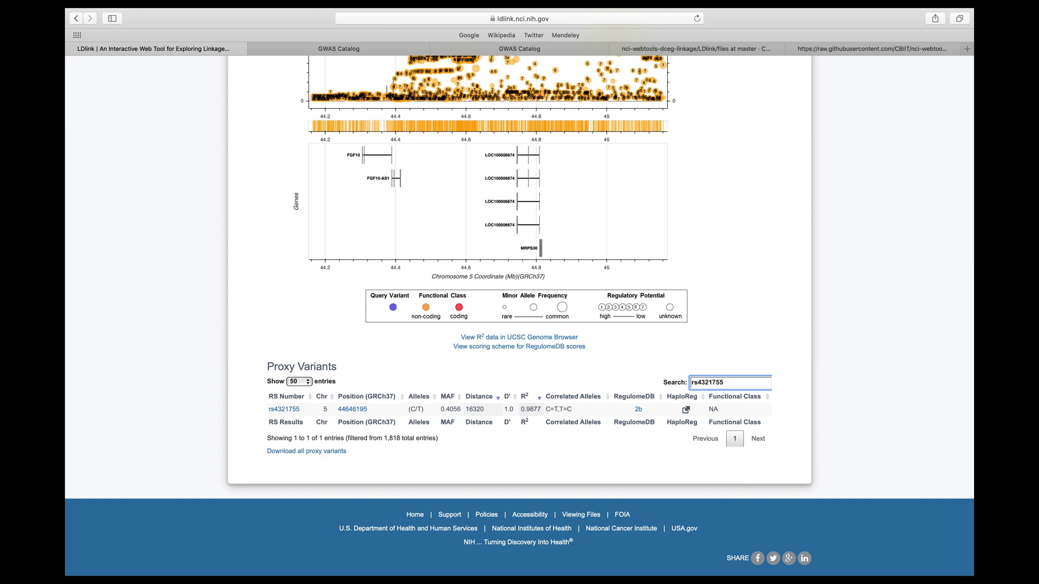
Clear the search term from the Proxy Variants table
key("BackSpace")
key("BackSpace")
key("BackSpace")
key("BackSpace")
key("BackSpace")
key("BackSpace")
key("BackSpace")
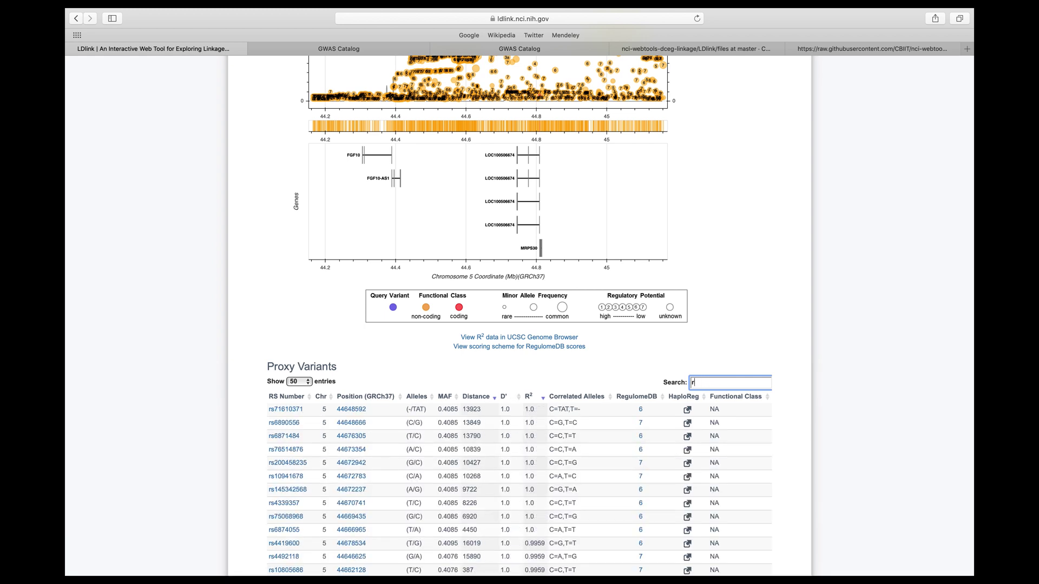
Open the full proxy variants text file for rs4415084, look through its list, and return to the LDproxy results
scroll(815, 303, "down", 5)
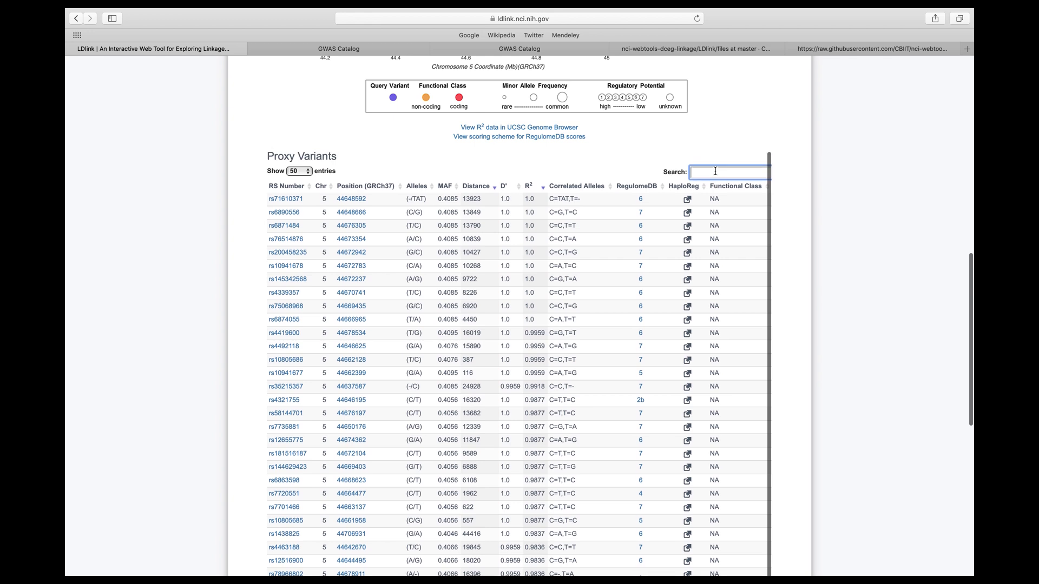
scroll(839, 174, "down", 9)
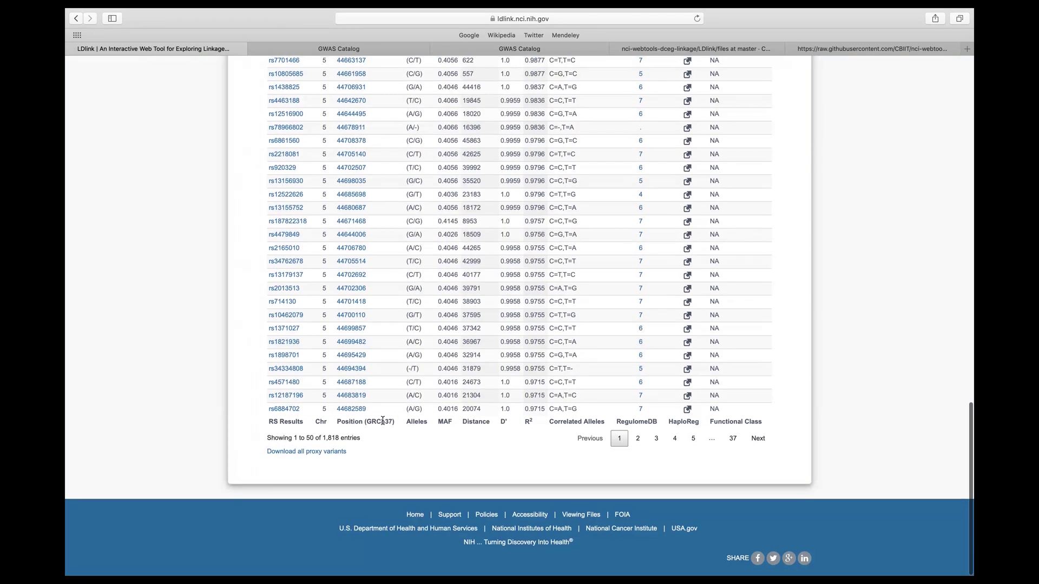
left_click(328, 453)
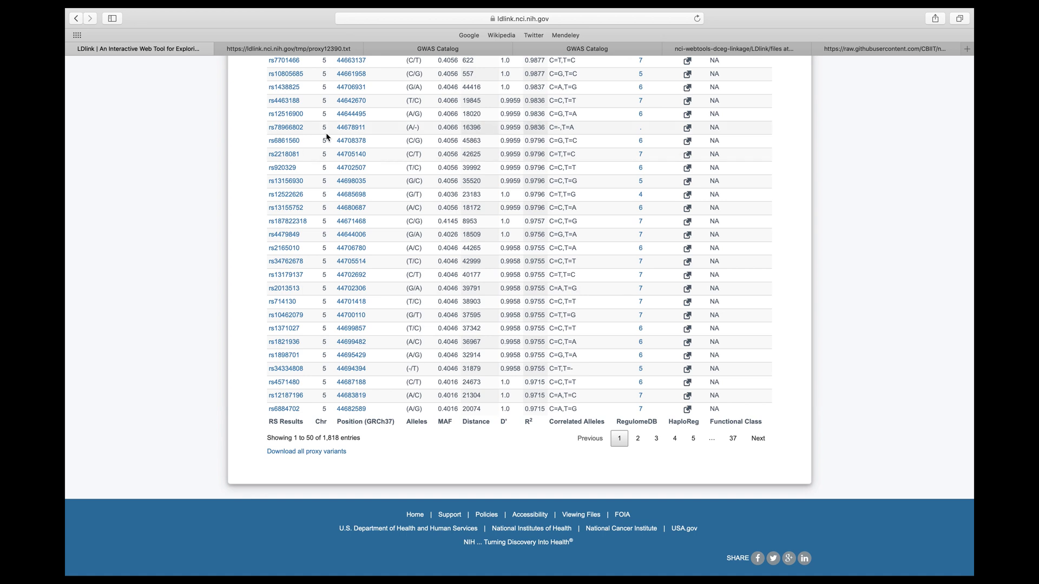
left_click(321, 49)
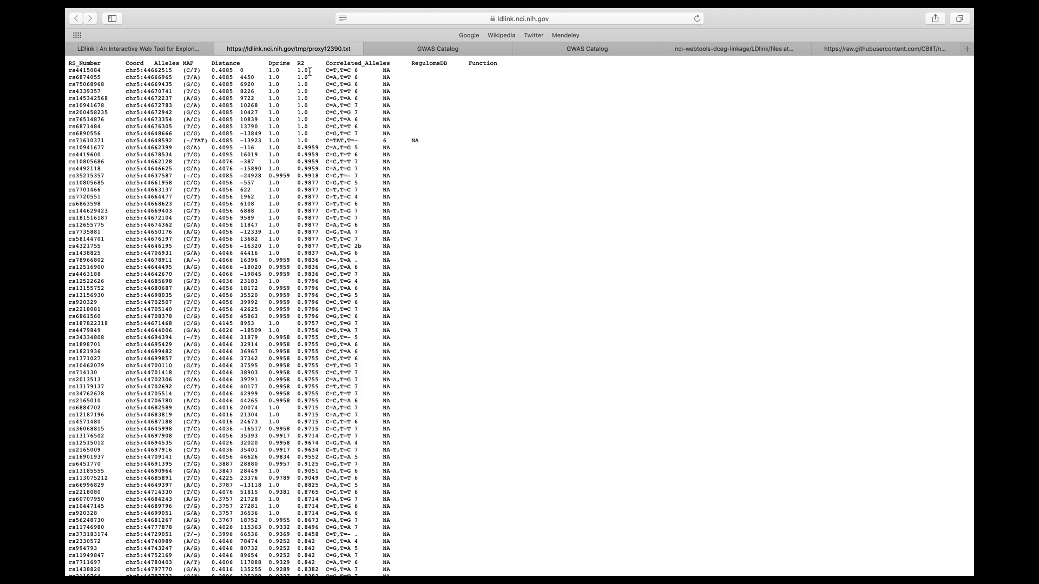
scroll(310, 72, "down", 20)
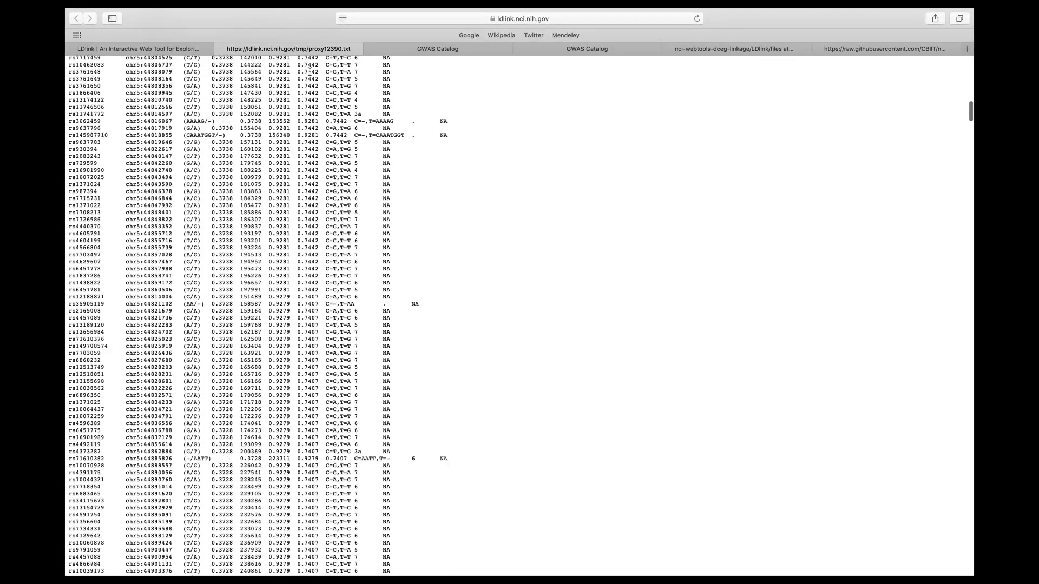
scroll(309, 72, "down", 20)
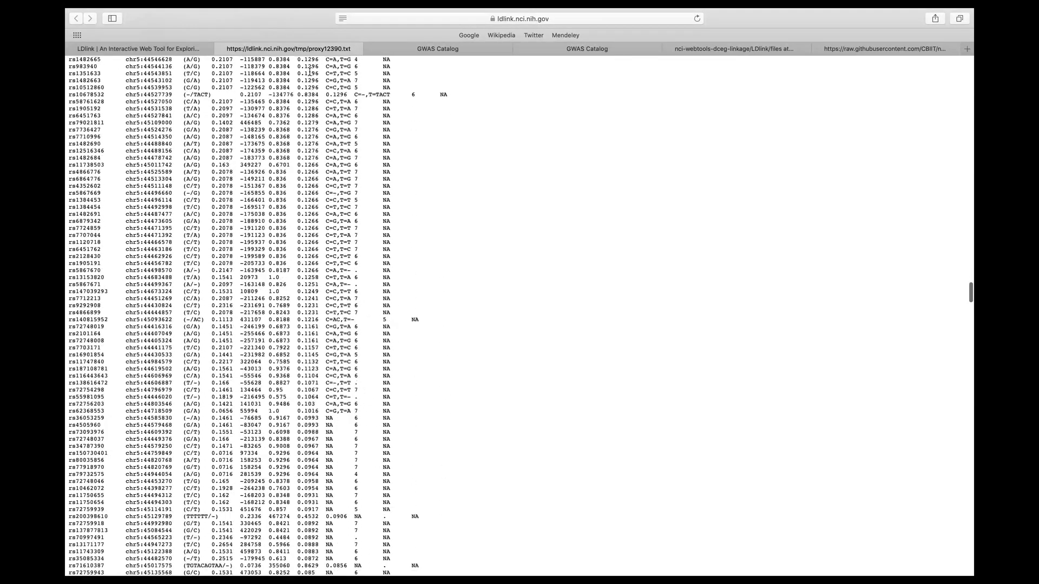
scroll(310, 72, "down", 20)
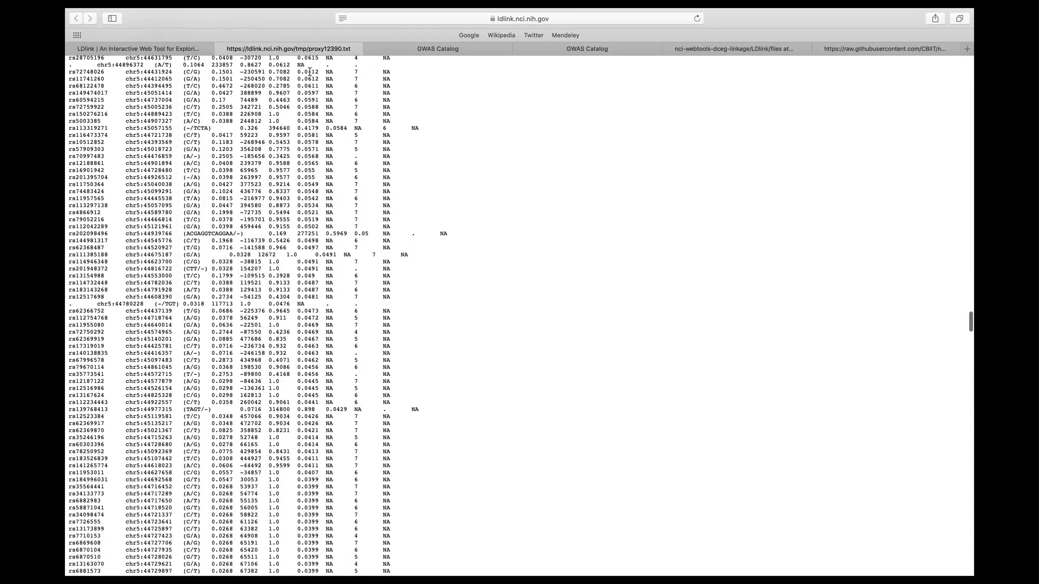
left_click(168, 49)
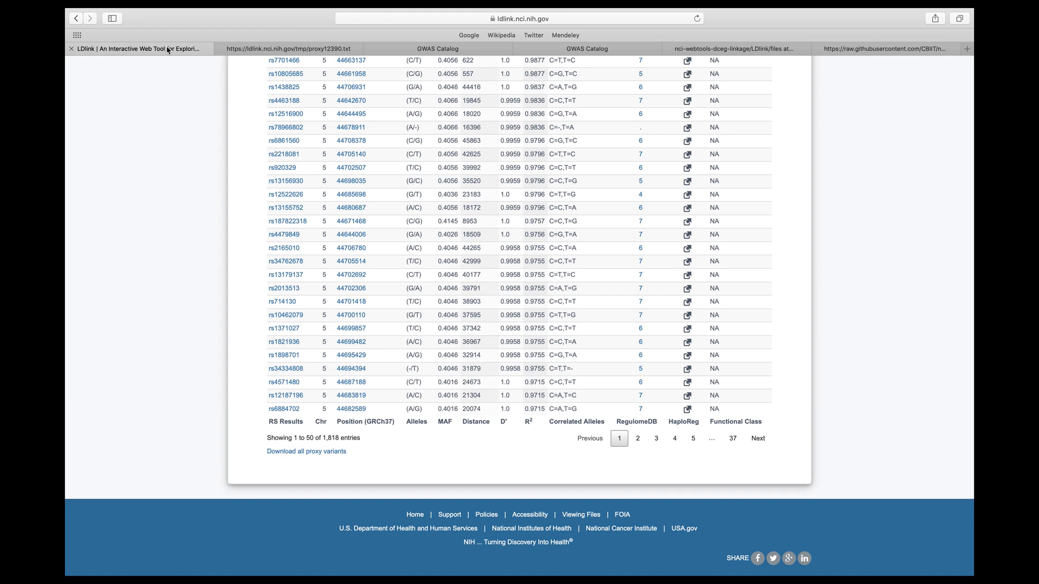
Open the LDmatrix module
scroll(220, 363, "up", 20)
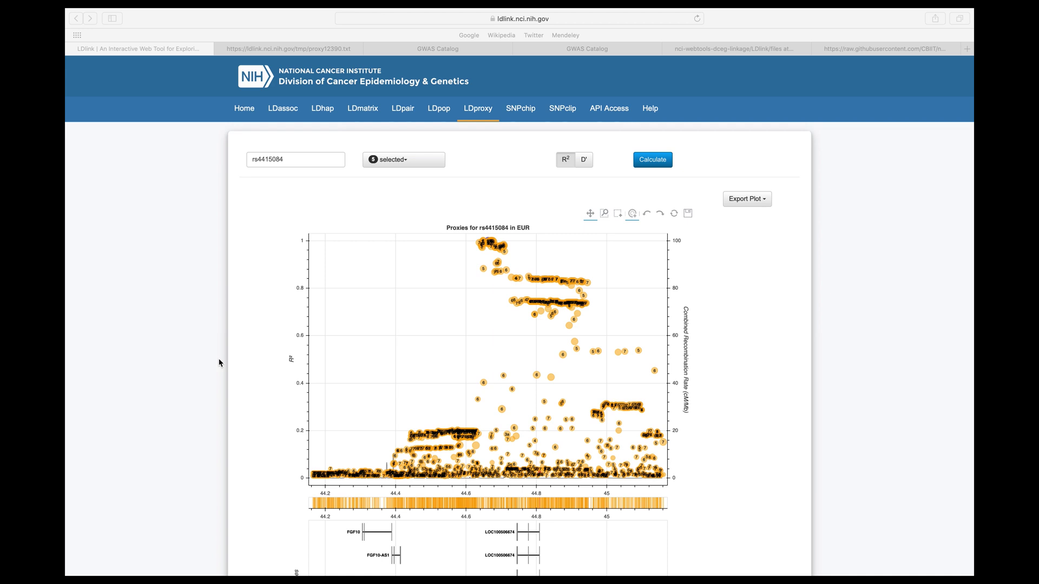
left_click(365, 115)
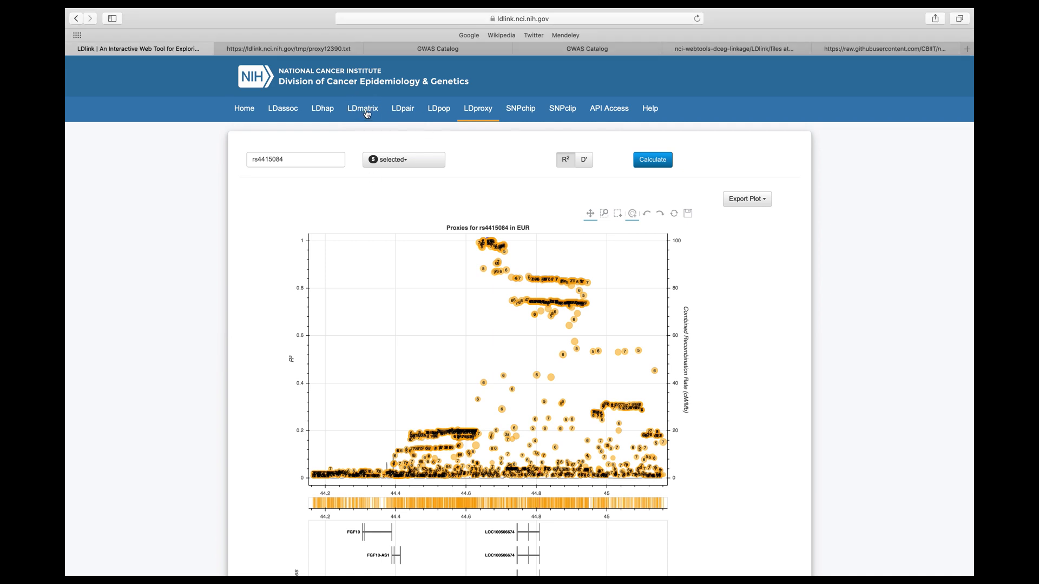
left_click(366, 113)
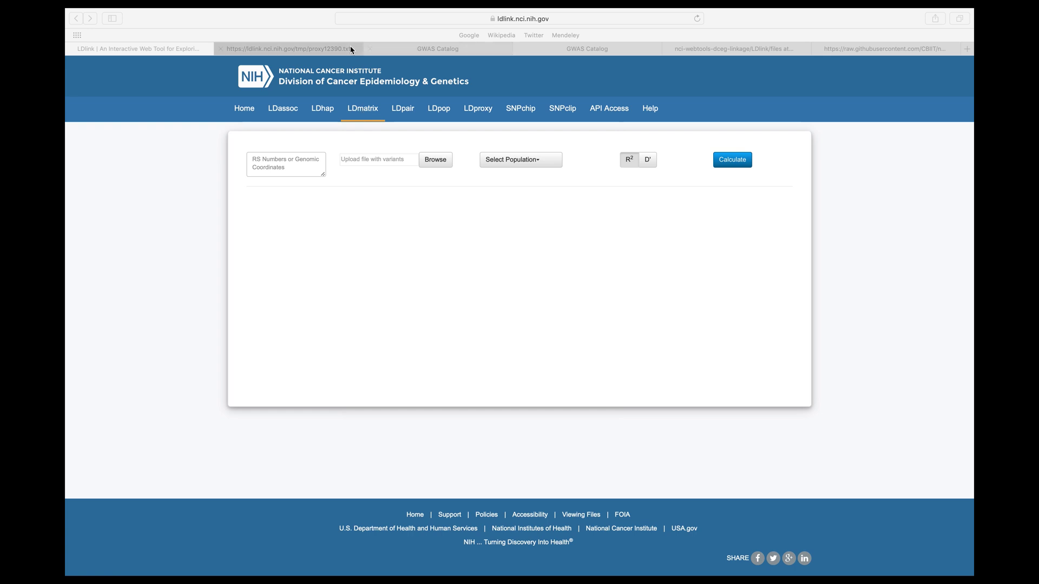
Switch to the Book1 workbook in Excel and copy the RS numbers rs4415084 through rs35215357 in A2:A17
left_click(326, 49)
scroll(290, 128, "up", 15)
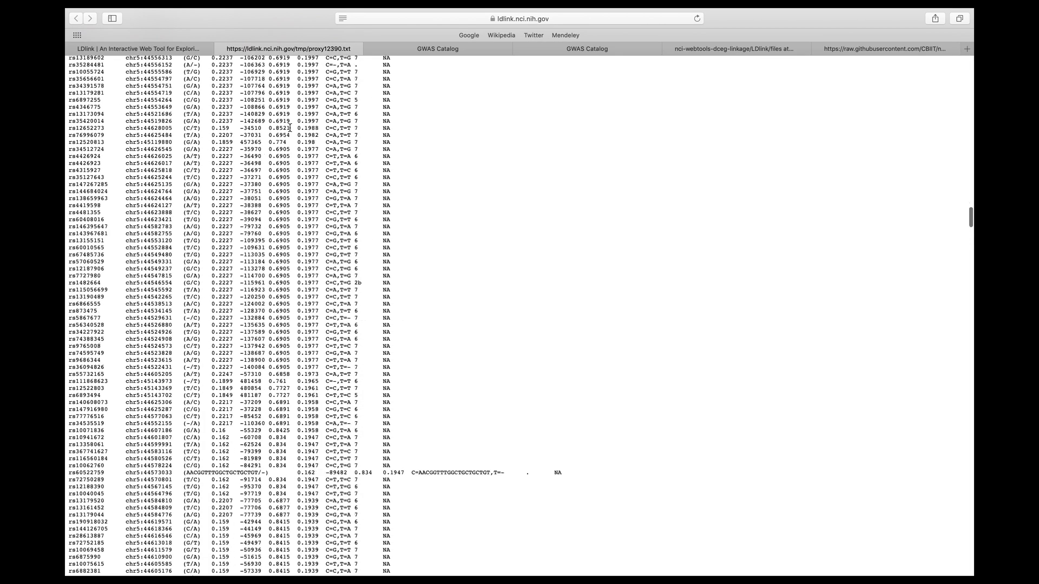
key("super+Tab")
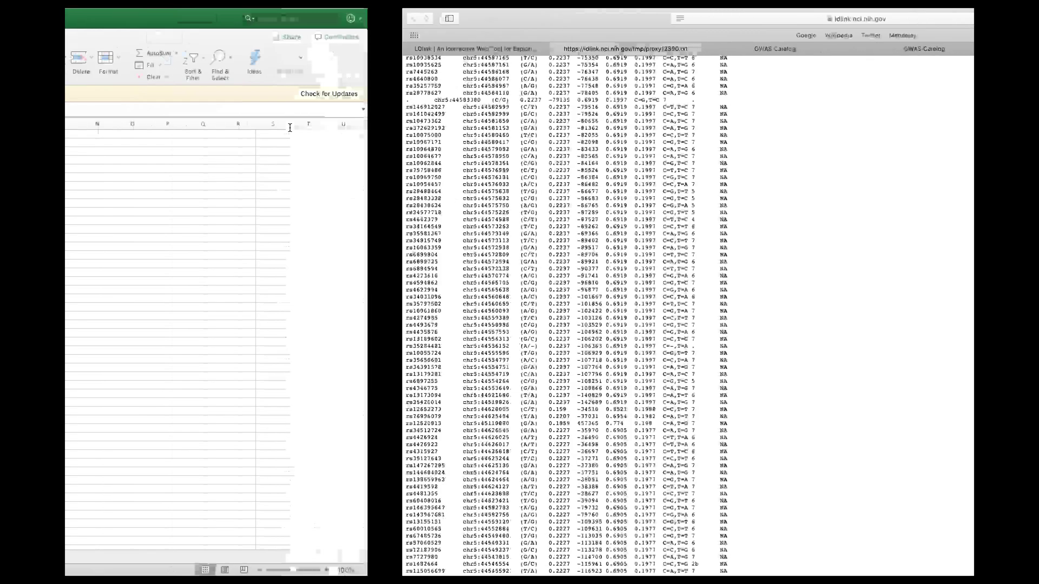
left_click_drag(132, 144, 147, 269)
key("super+c")
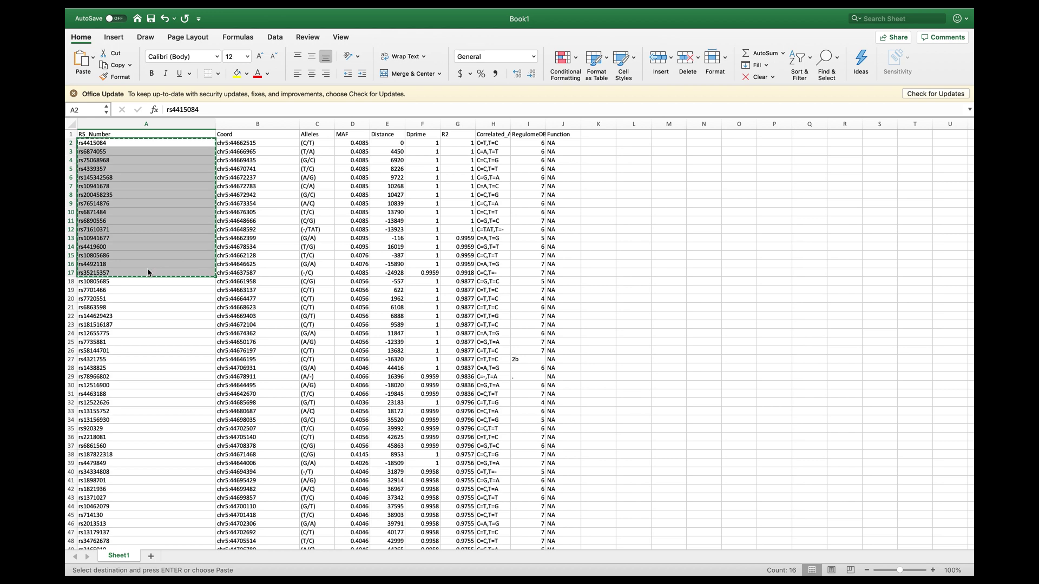
Switch back to the browser and paste the copied RS numbers into LDmatrix's variant list
key("super+Tab")
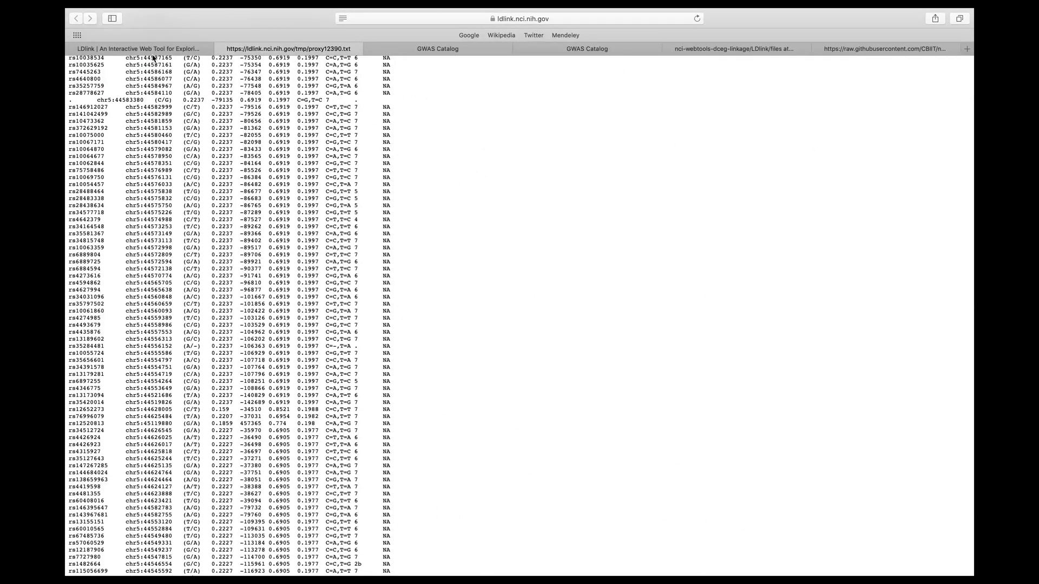
left_click(153, 50)
left_click(267, 155)
key("super+v")
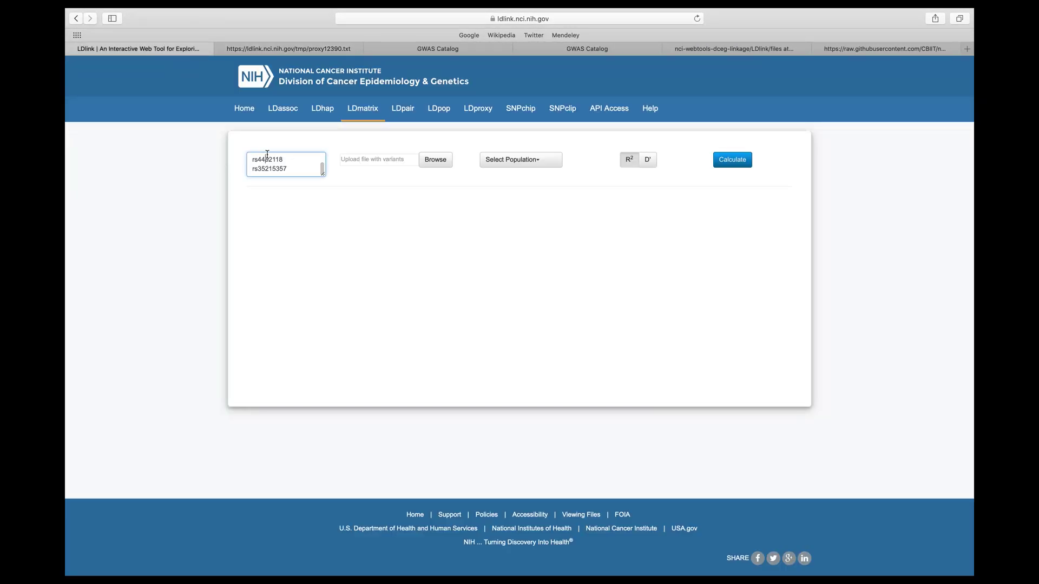
key("BackSpace")
key("Down")
key("Down")
Copy the RS numbers rs62369905 through rs7707668 from A349:A361 of the Excel workbook and append them to LDmatrix's variant list
key("super+Tab")
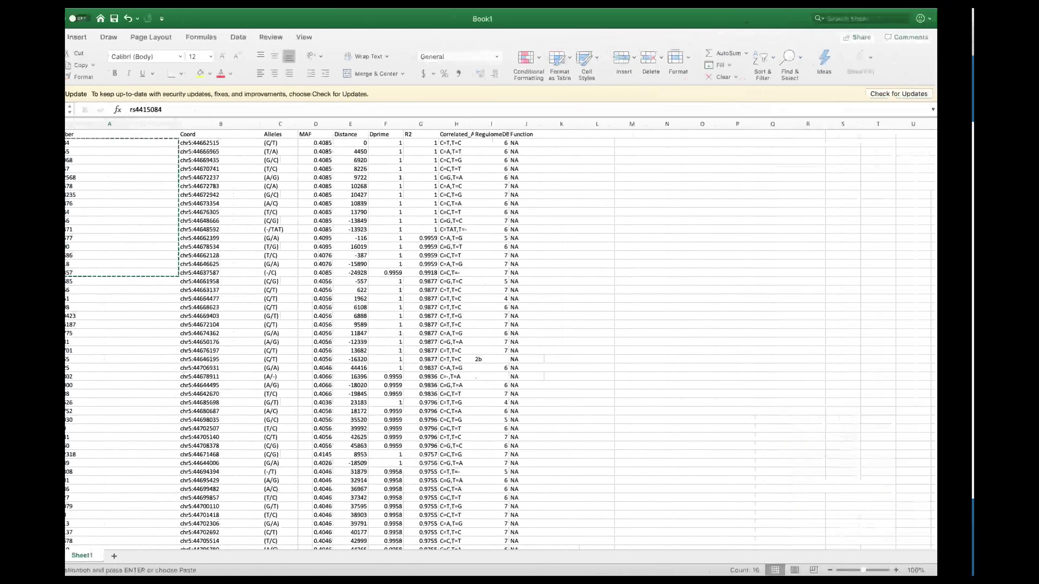
scroll(167, 252, "down", 10)
scroll(168, 251, "down", 20)
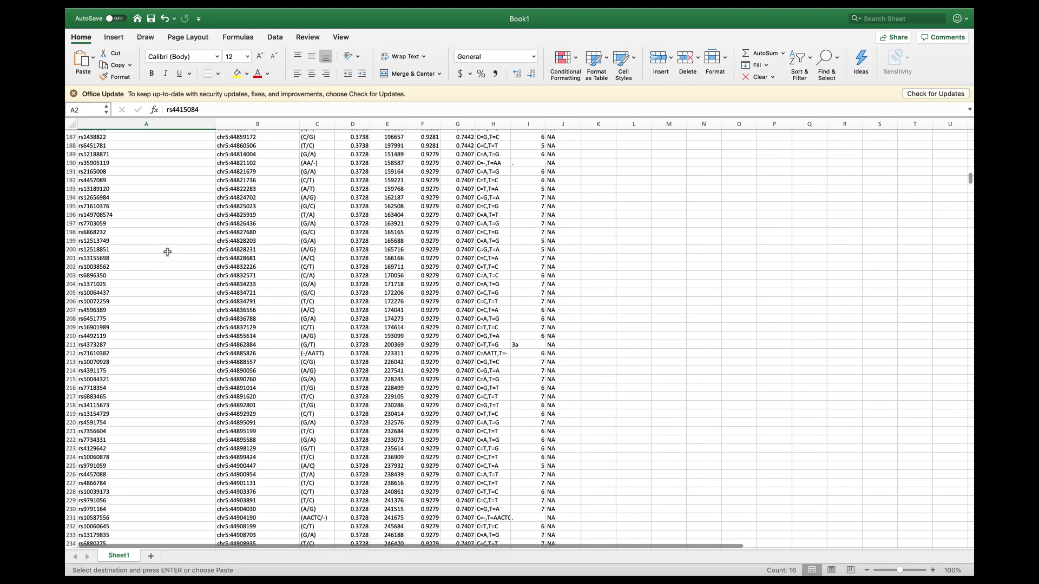
left_click_drag(144, 248, 137, 351)
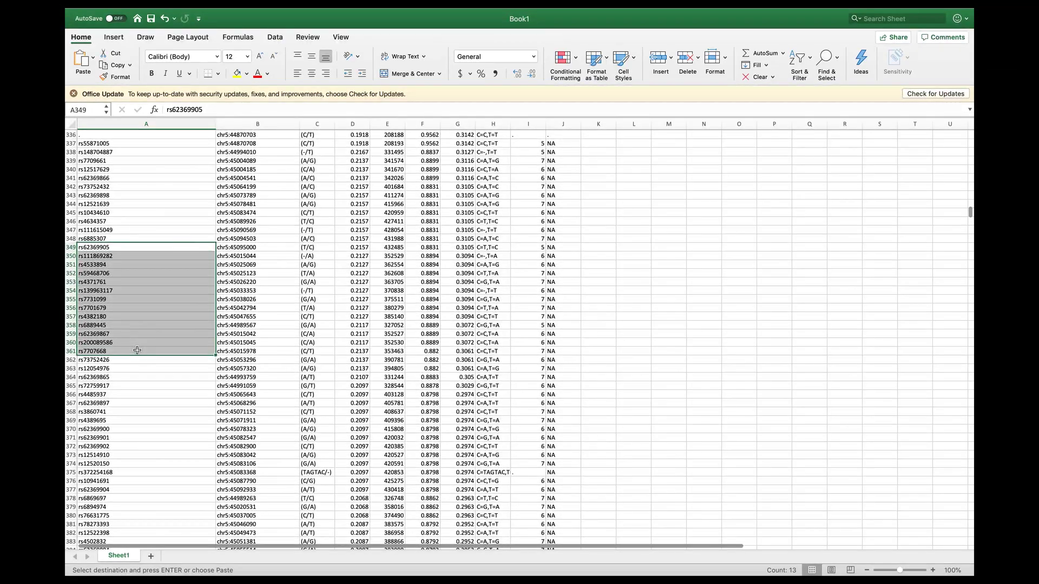
key("super+c")
key("super+Tab")
key("super+v")
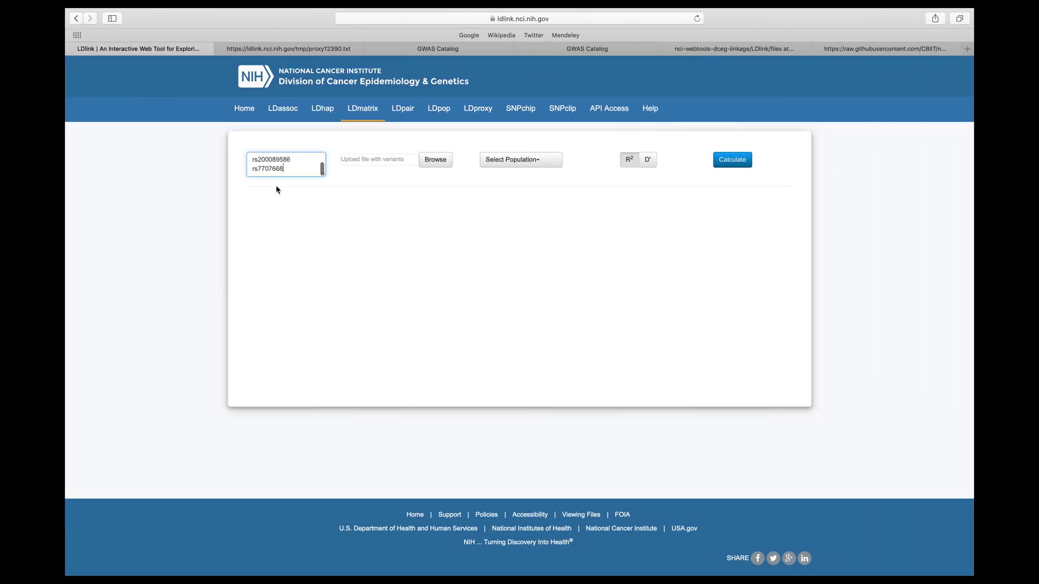
Calculate the LD matrix for the (EUR) European populations and examine the heatmap with its gene track
left_click(514, 159)
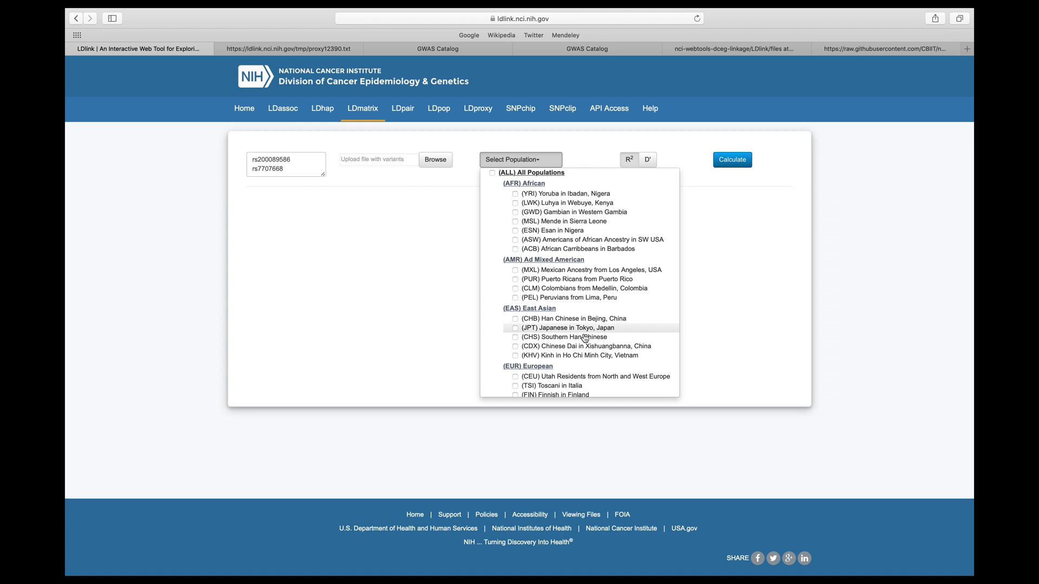
left_click(531, 366)
left_click(734, 159)
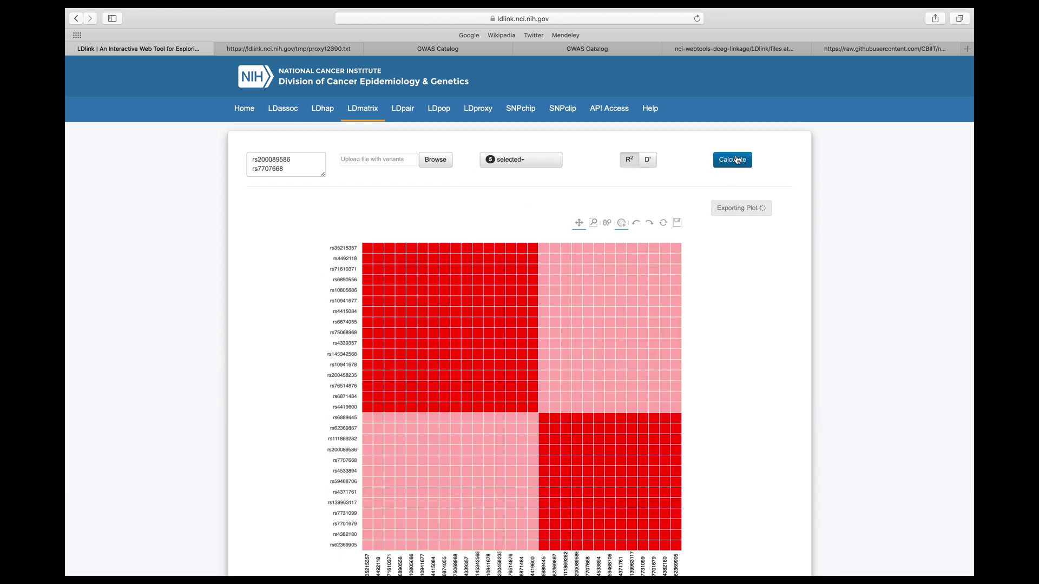
scroll(777, 330, "down", 5)
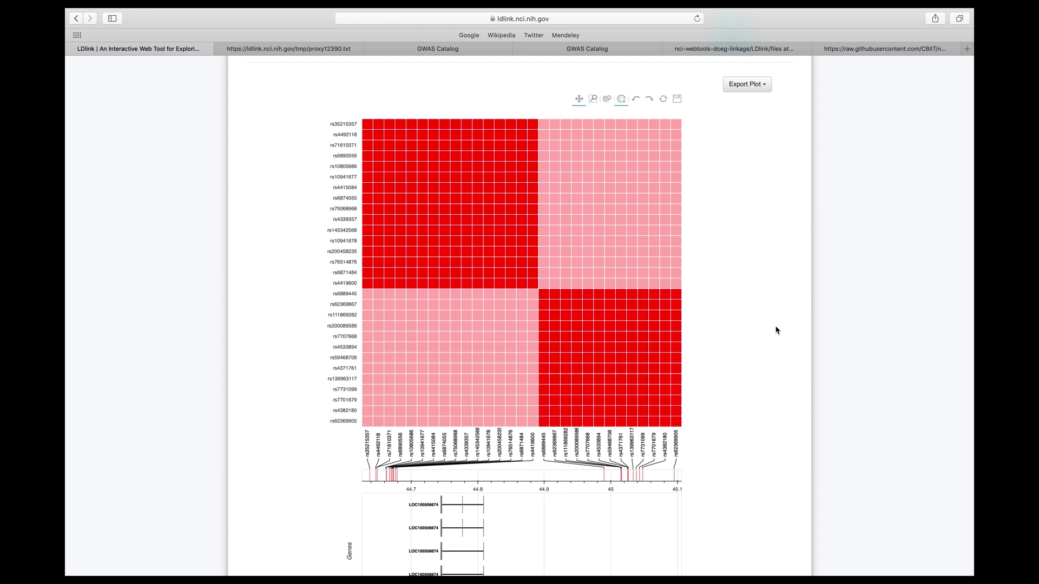
mouse_move(474, 210)
mouse_move(635, 475)
scroll(230, 355, "down", 1)
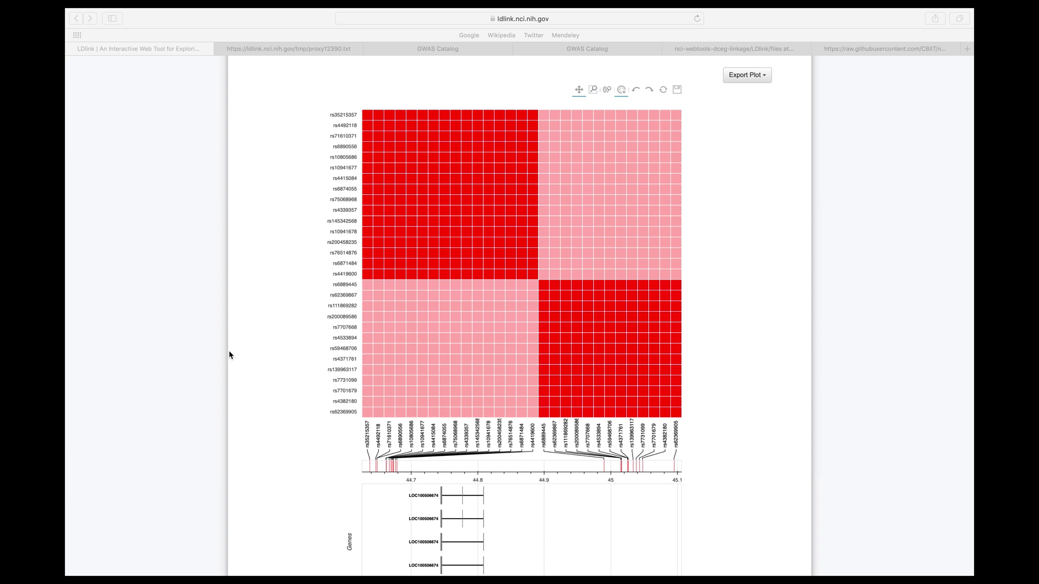
Copy the full LDmatrix variant list and paste it into the SNPchip module's variant list
scroll(230, 355, "up", 5)
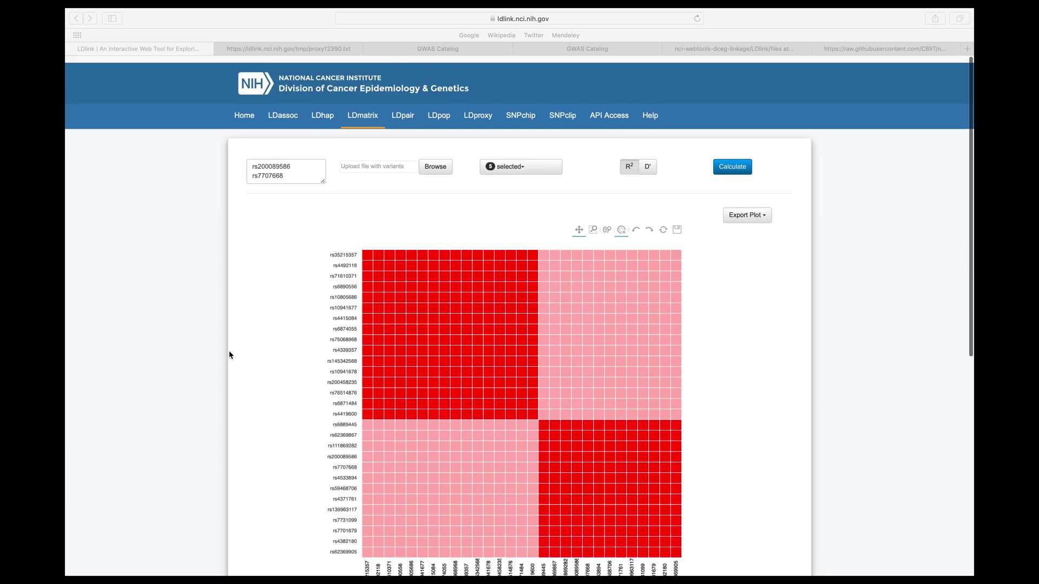
left_click(287, 165)
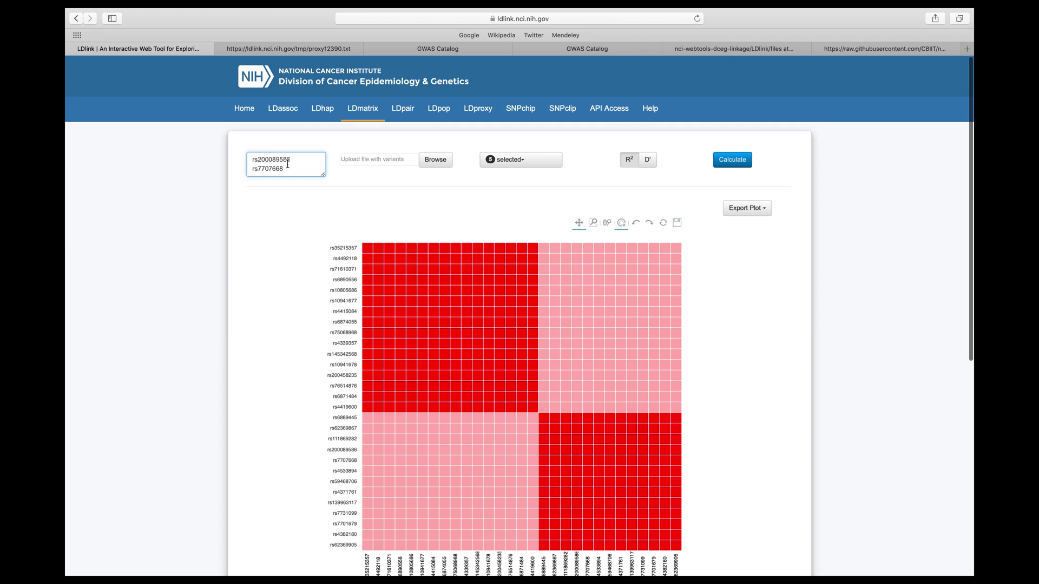
key("super+a")
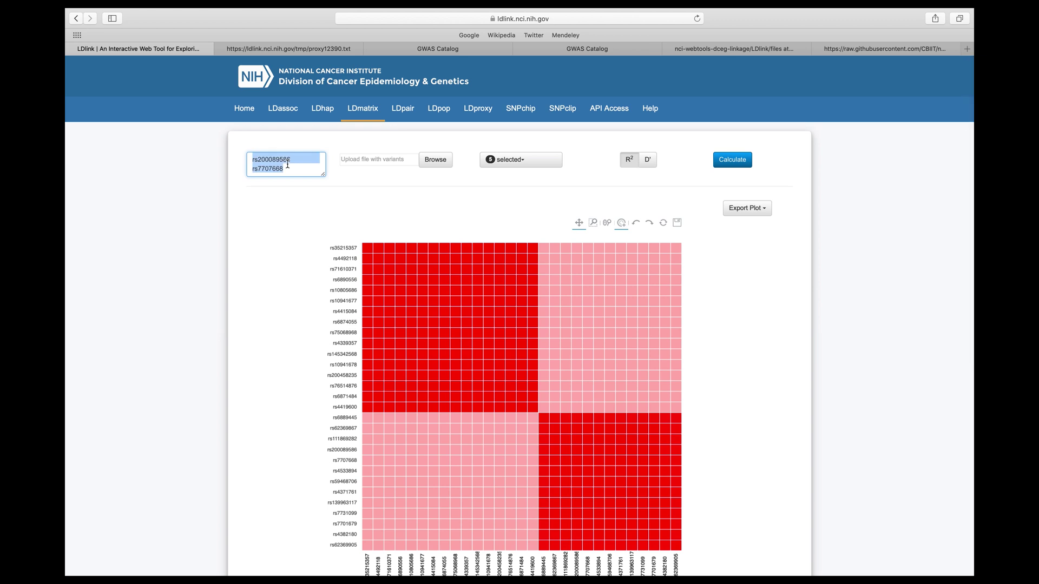
left_click(518, 111)
left_click(295, 176)
key("super+v")
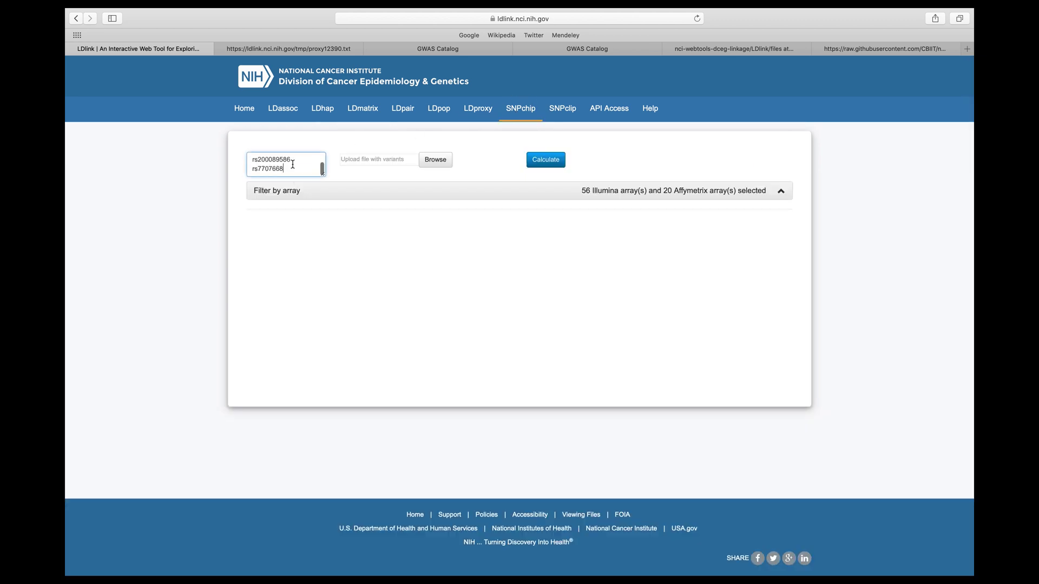
Calculate the SNPchip results with all arrays selected and look through the SNP Chip List for genotyping platforms covering the variants
left_click(530, 166)
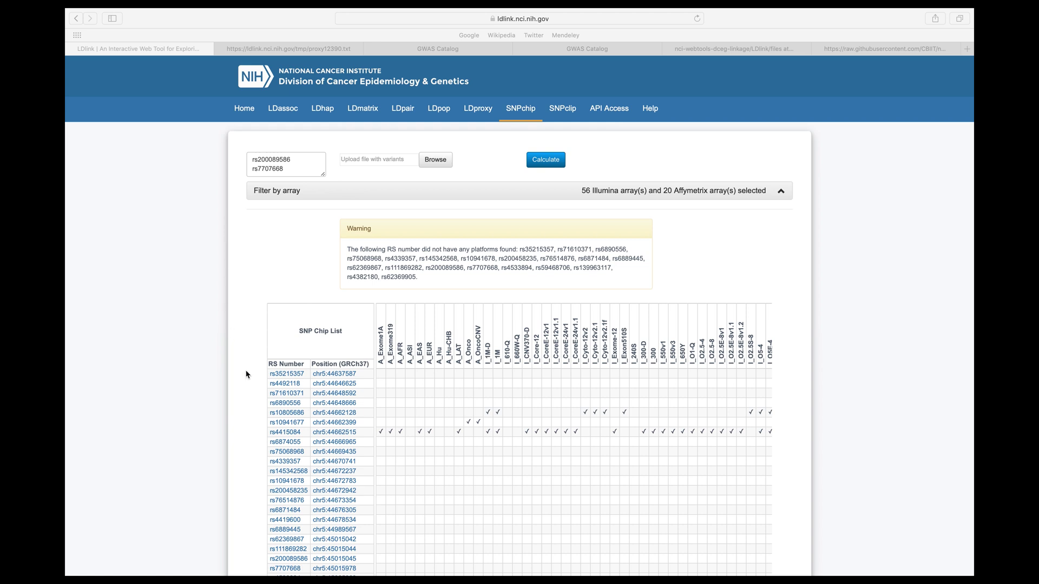
scroll(372, 345, "down", 5)
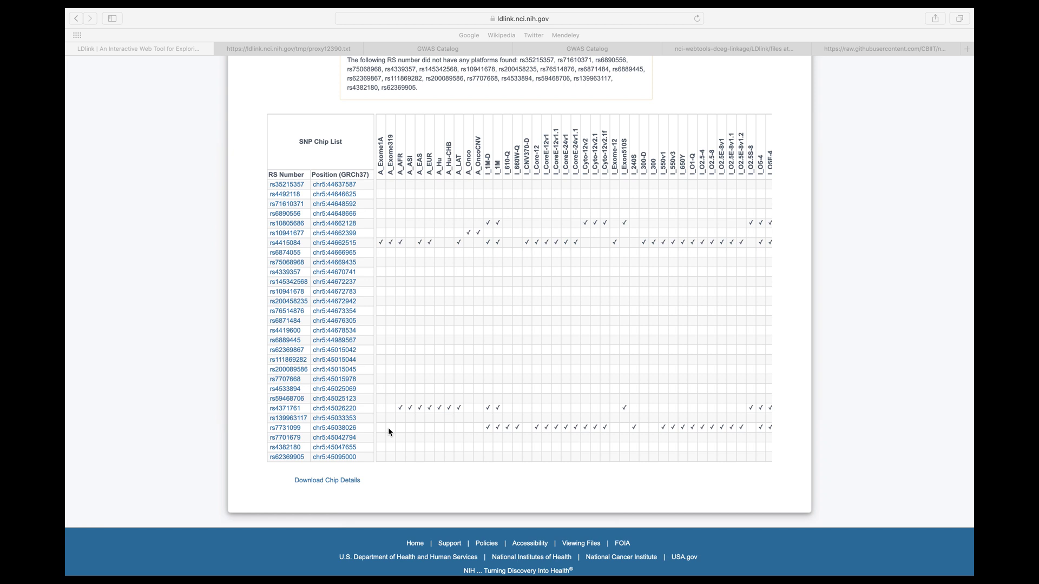
scroll(226, 350, "up", 1)
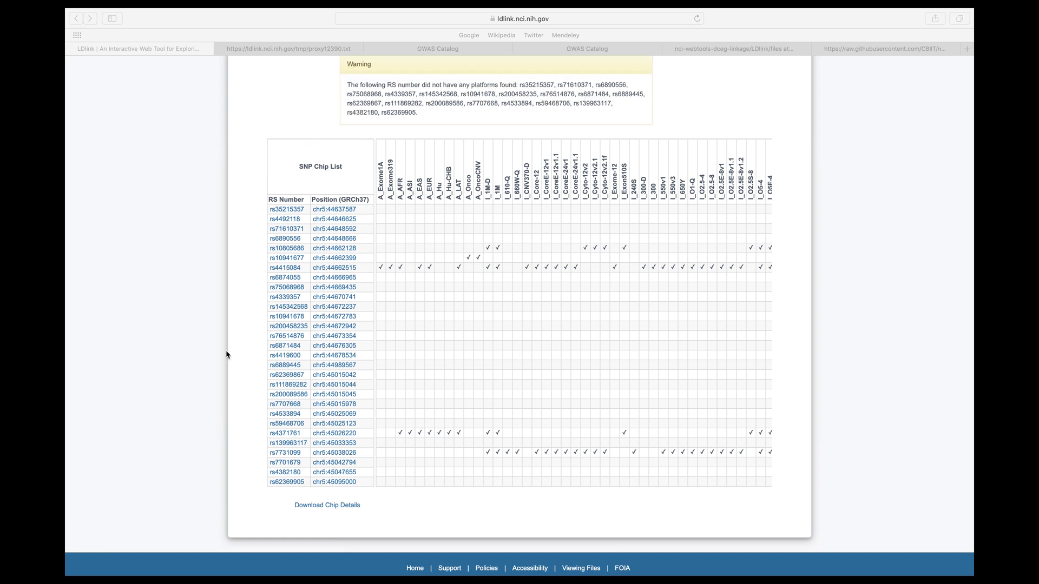
scroll(226, 350, "up", 5)
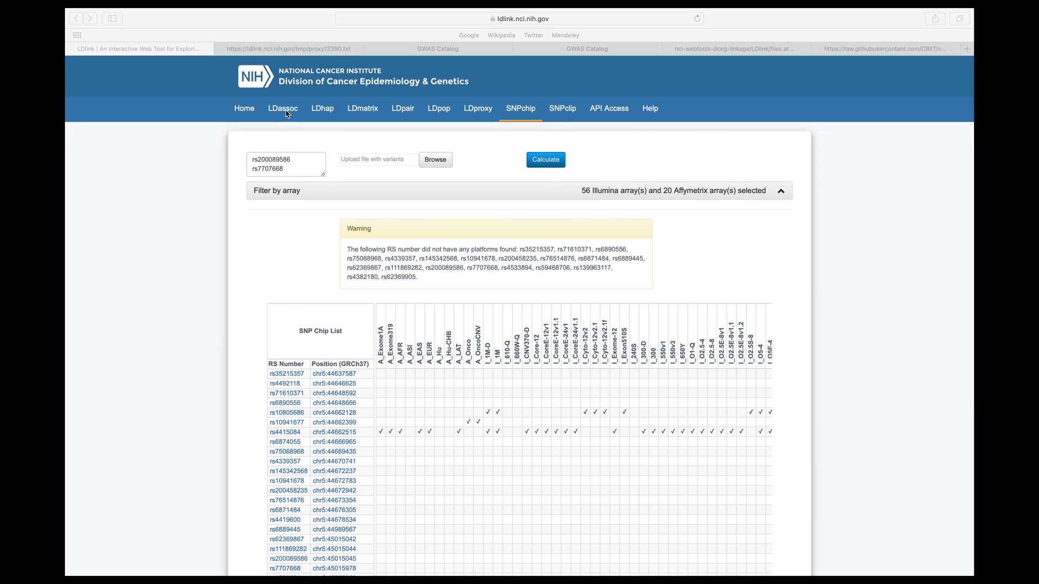
Enable the example GWAS data in the LDassoc module and calculate its association results
left_click(286, 111)
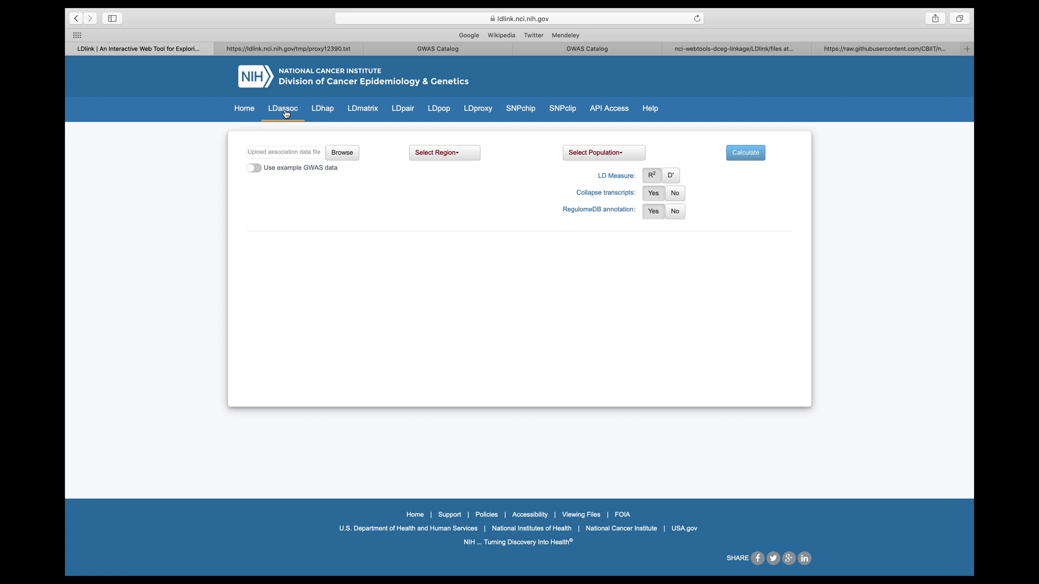
left_click(258, 173)
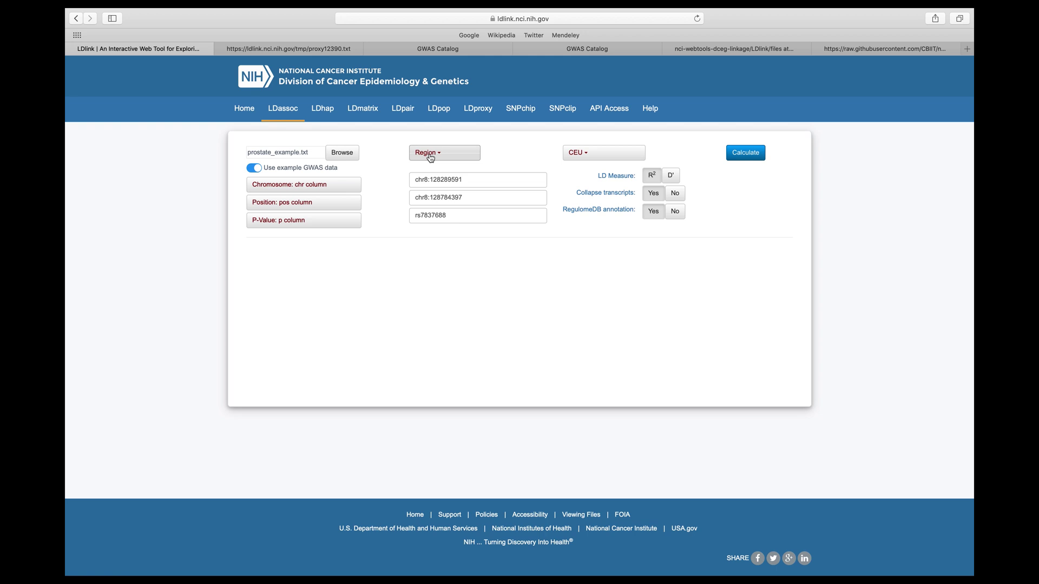
left_click(744, 157)
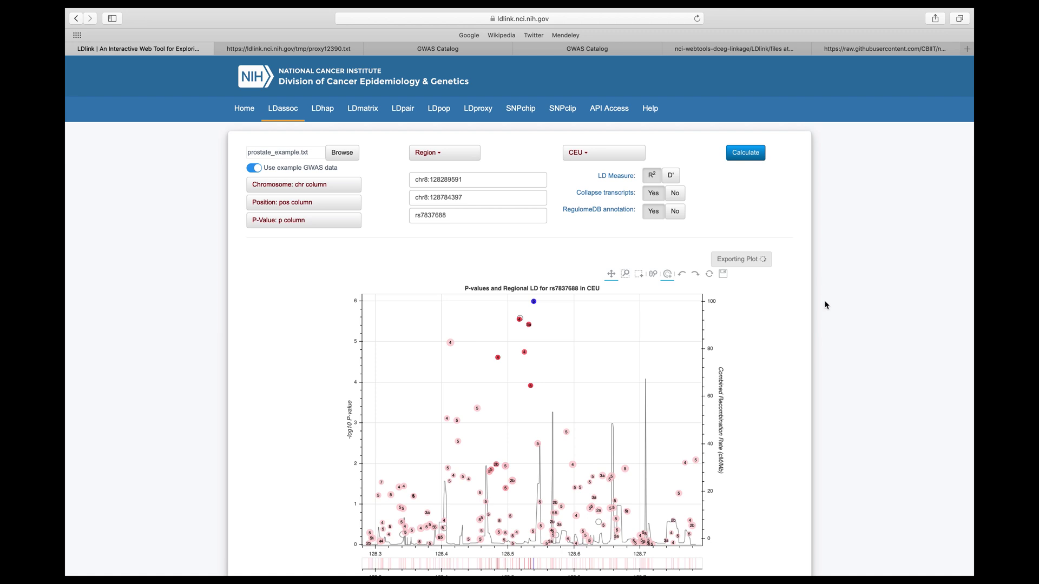
Examine the LDassoc p-value and regional LD plot for rs7837688 in CEU, its gene track, legend and Association Results table
scroll(826, 305, "down", 10)
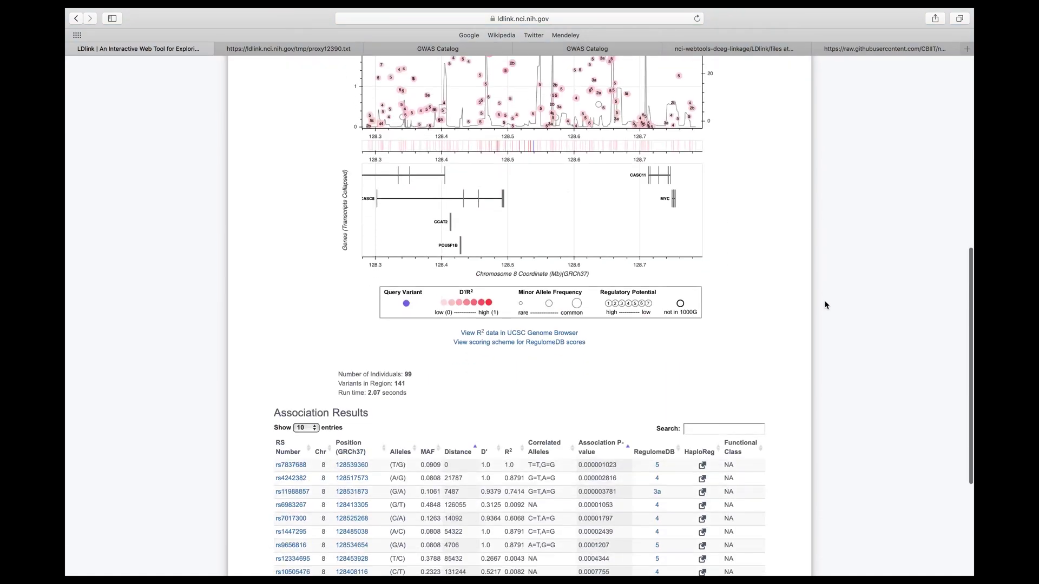
scroll(825, 305, "up", 5)
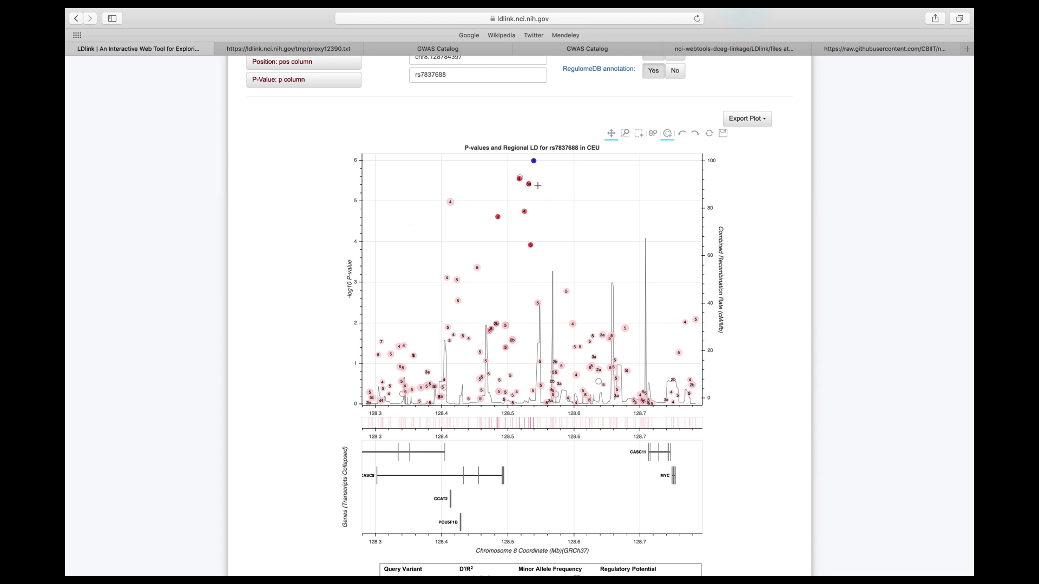
scroll(538, 186, "down", 5)
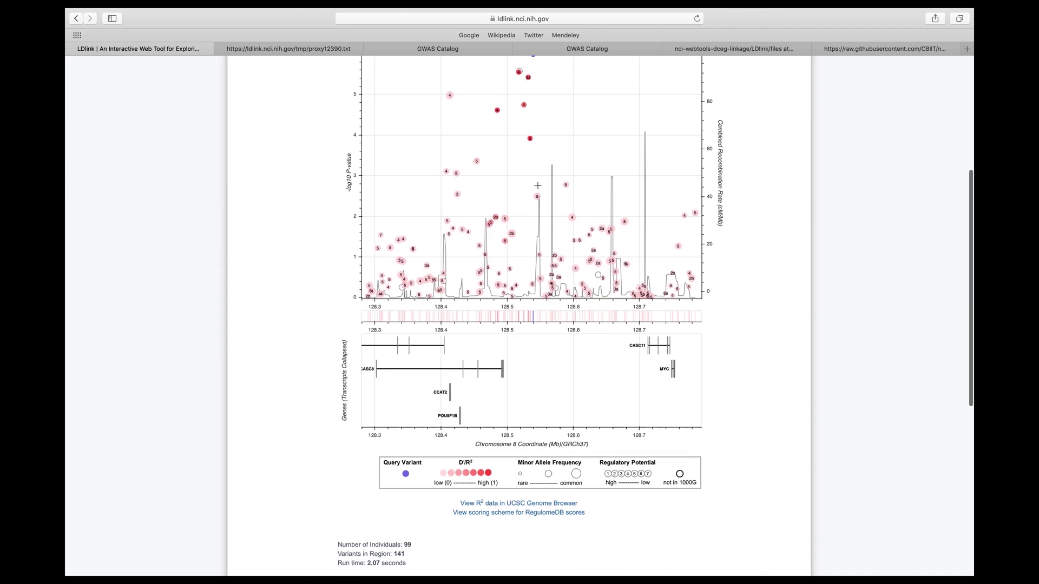
scroll(538, 186, "up", 3)
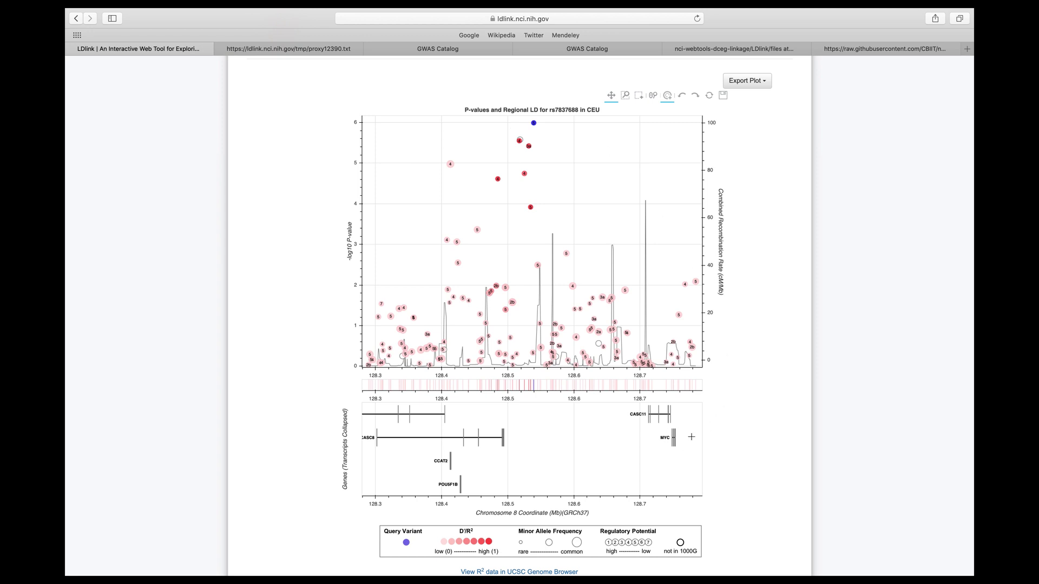
scroll(691, 437, "up", 5)
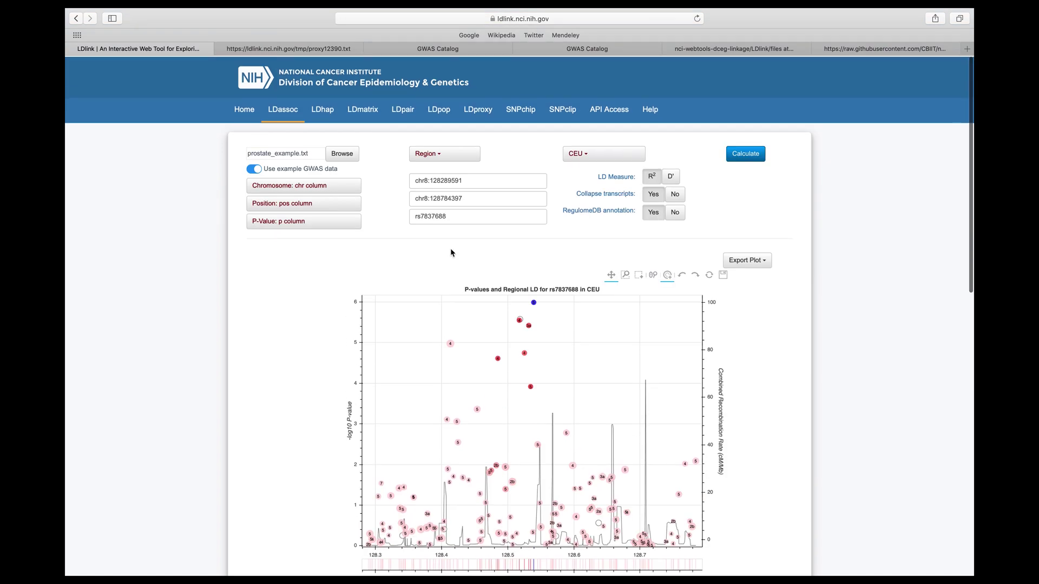